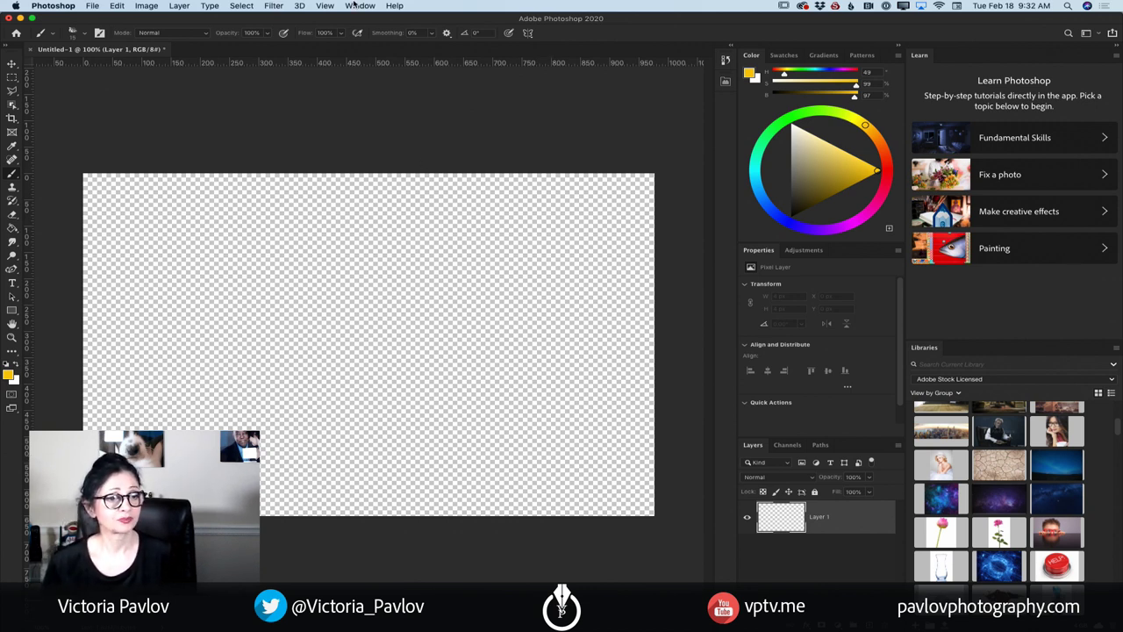
{"action": "left_click", "coordinate": [352, 5]}
{"action": "mouse_move", "coordinate": [432, 30]}
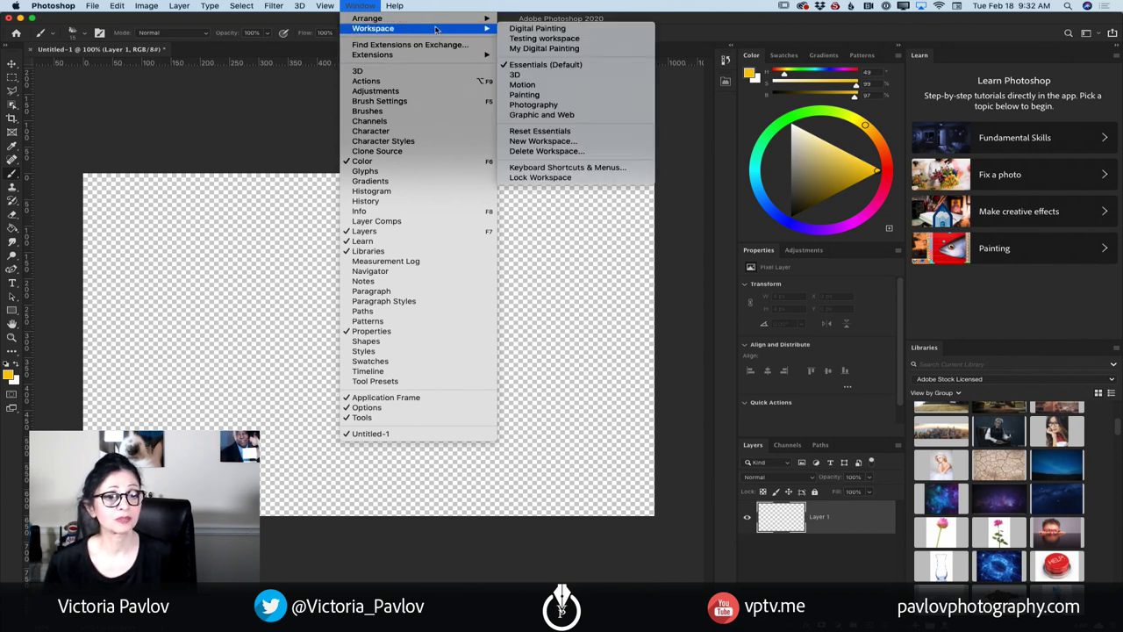
{"action": "left_click", "coordinate": [221, 113]}
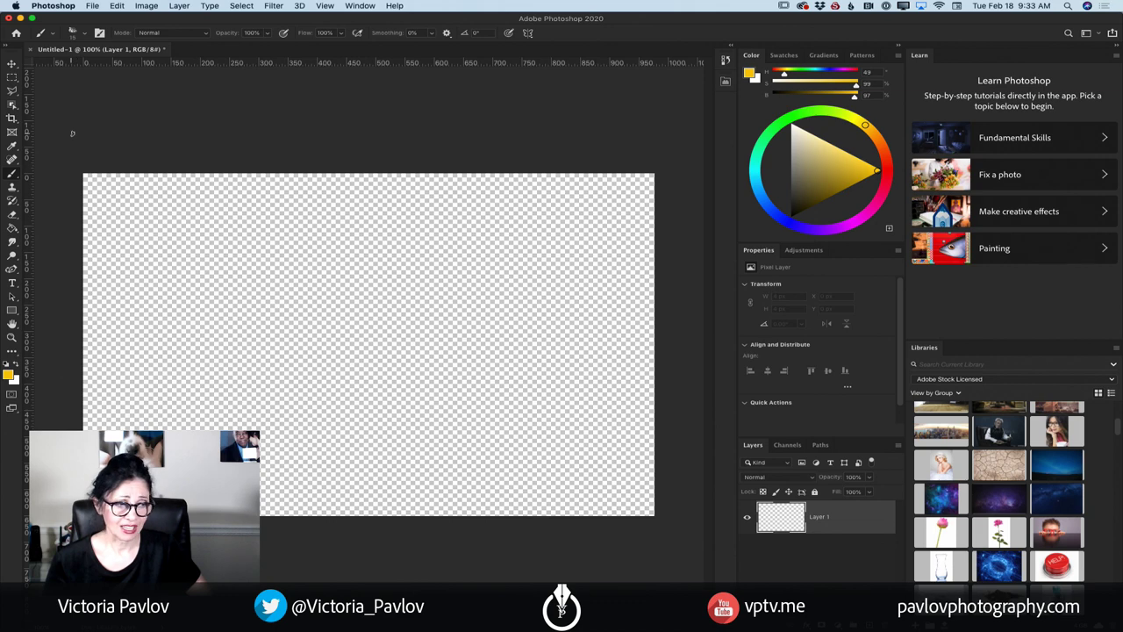
Open the toolbar customization dialog, position it over the canvas and enlarge it
{"action": "left_click", "coordinate": [118, 6]}
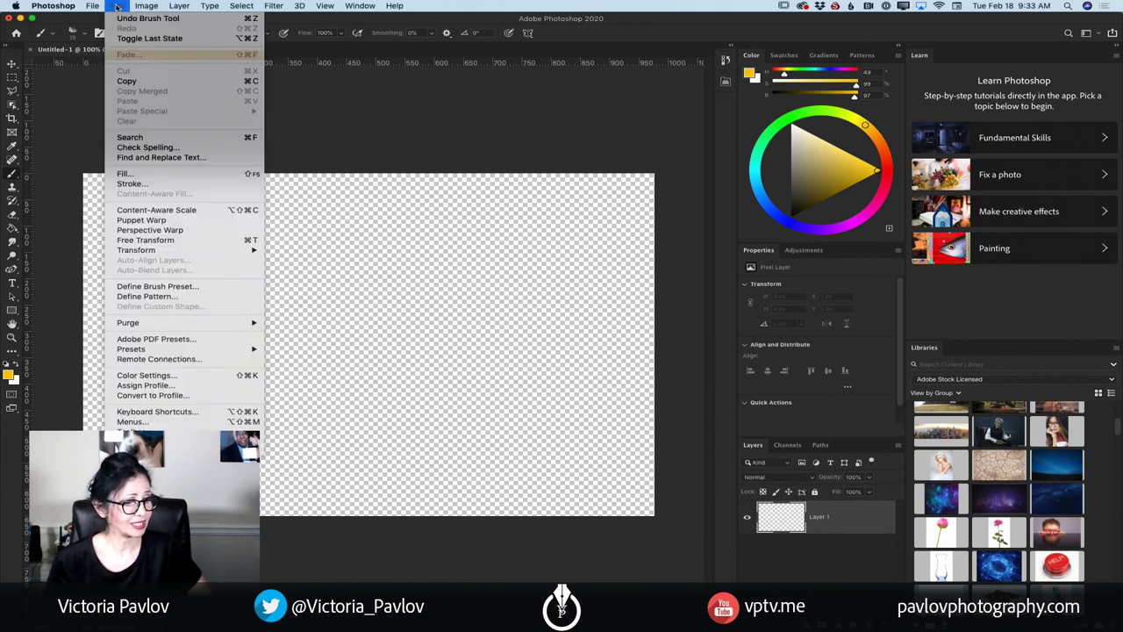
{"action": "key", "text": "Escape"}
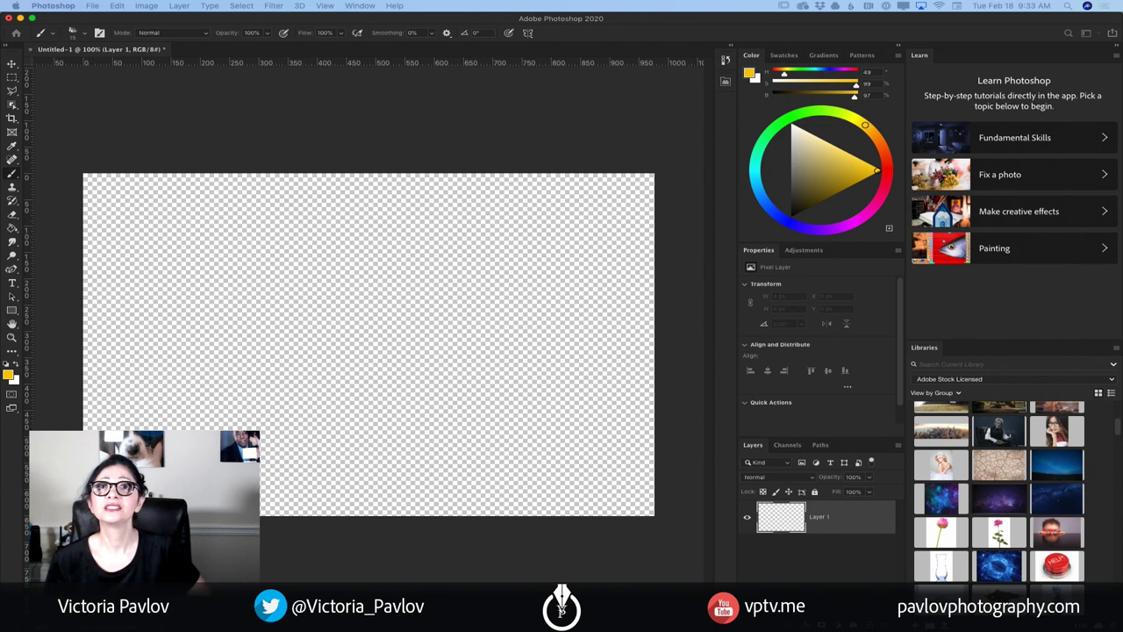
{"action": "left_click", "coordinate": [829, 481]}
{"action": "left_click_drag", "start_coordinate": [789, 322], "coordinate": [507, 180]}
{"action": "left_click_drag", "start_coordinate": [665, 521], "coordinate": [735, 567]}
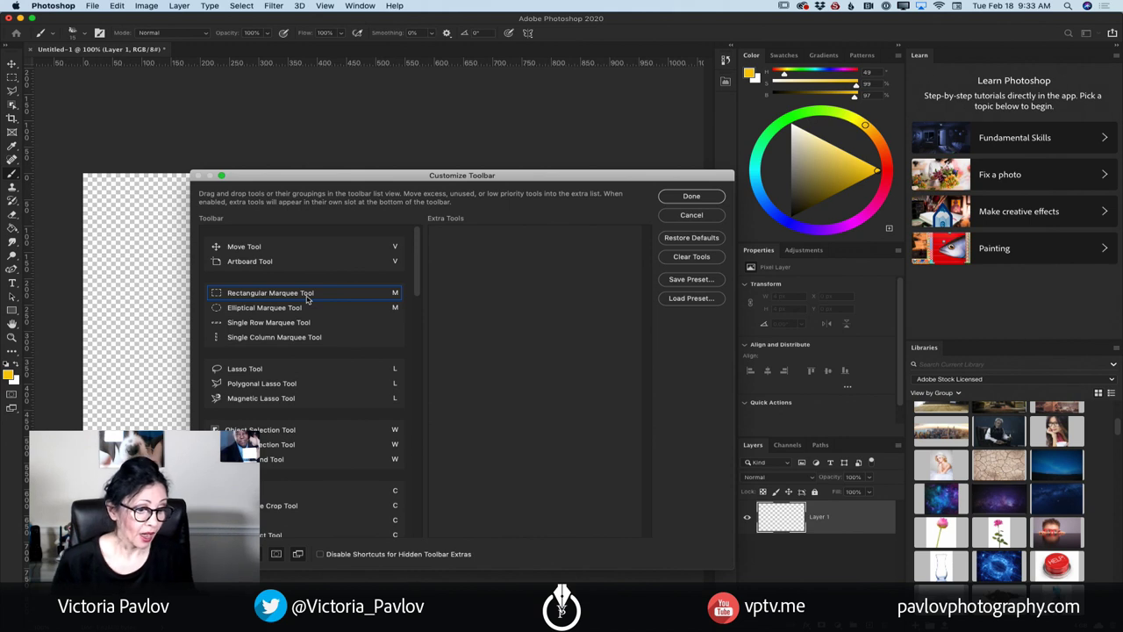
Move the Slice, Frame, 3D Material Eyedropper, Note and Count tools from the toolbar list to the extra tools
{"action": "scroll", "coordinate": [306, 299], "scroll_direction": "down", "scroll_amount": 5}
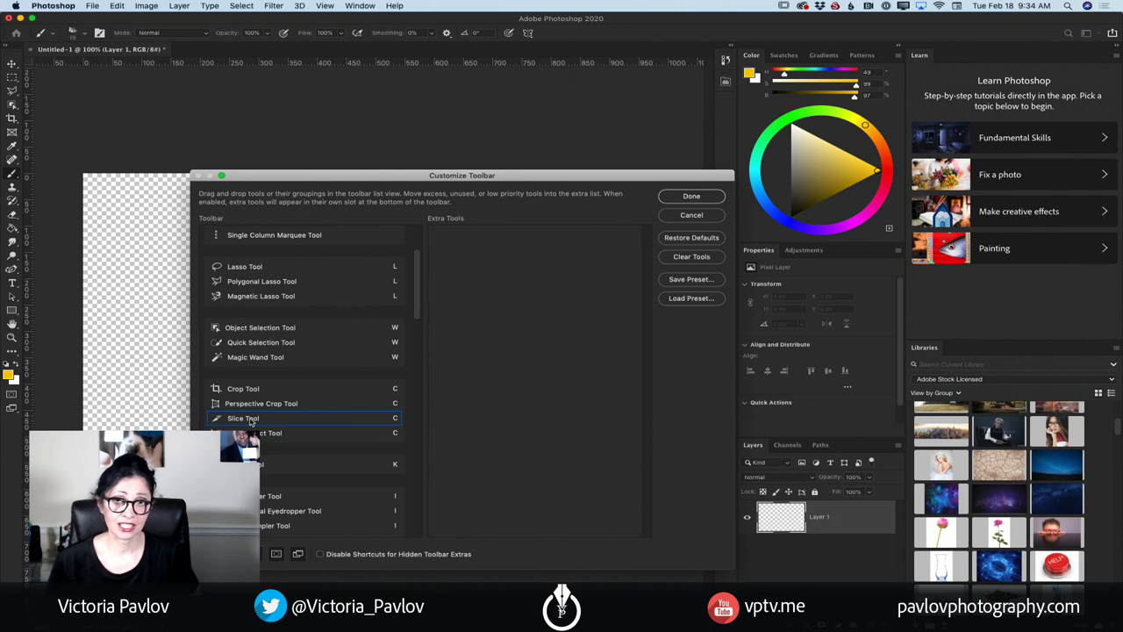
{"action": "left_click_drag", "start_coordinate": [250, 422], "coordinate": [477, 296]}
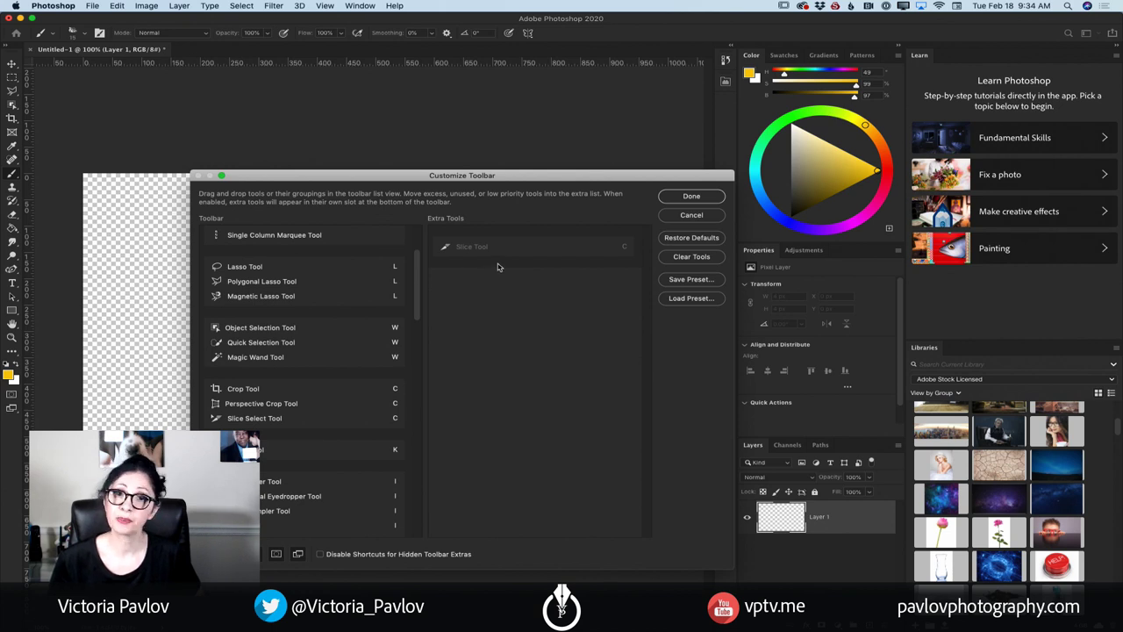
{"action": "left_click_drag", "start_coordinate": [280, 449], "coordinate": [465, 321]}
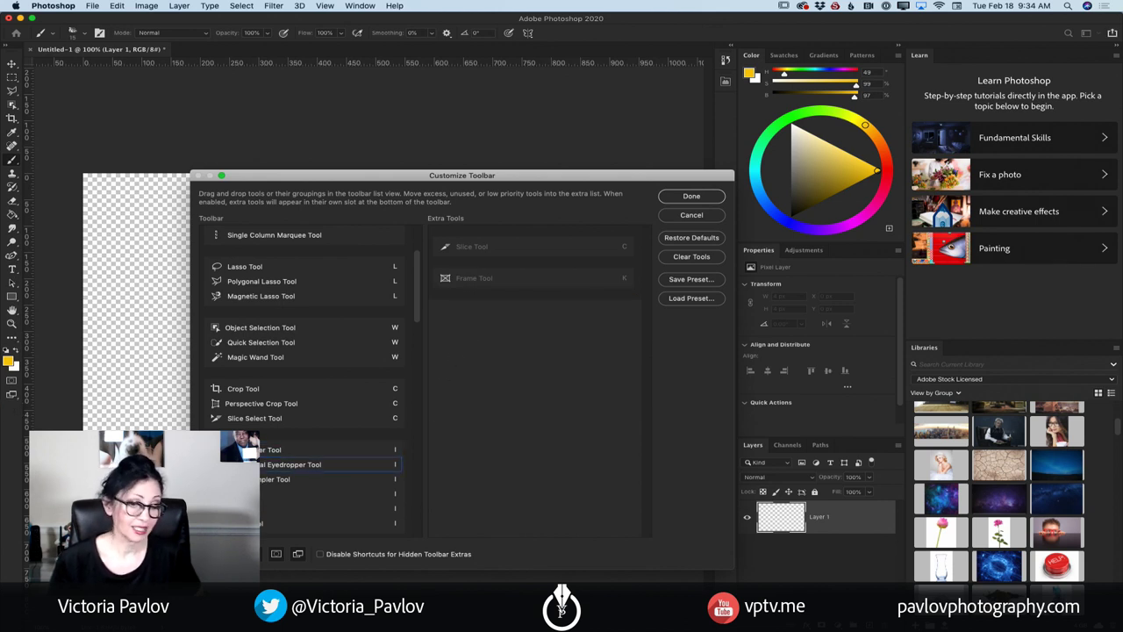
{"action": "left_click_drag", "start_coordinate": [254, 465], "coordinate": [451, 330]}
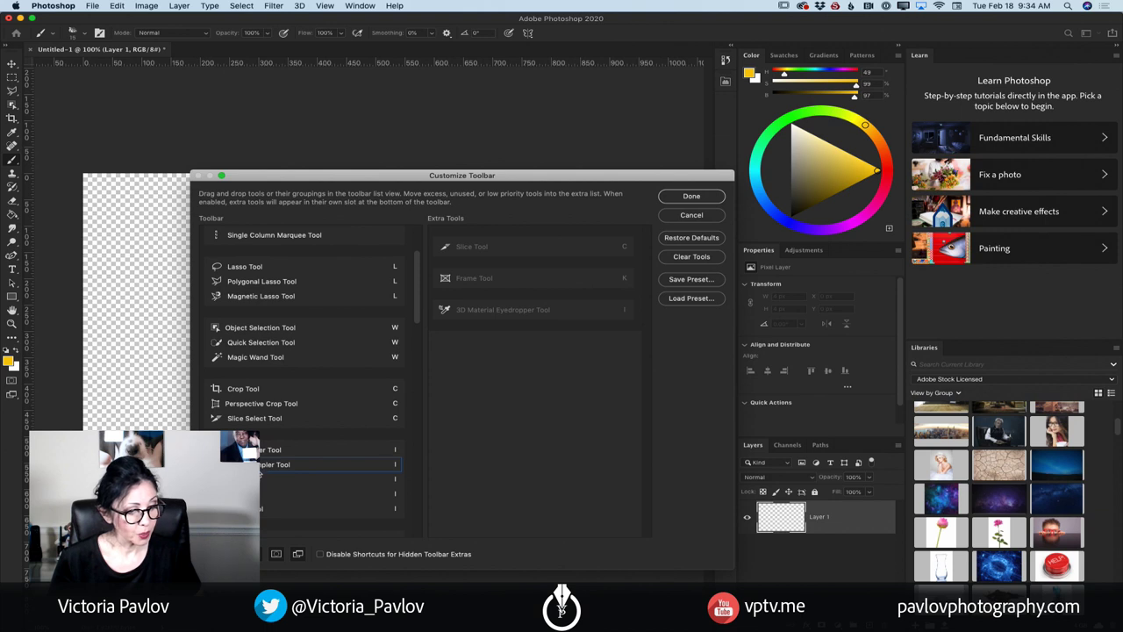
{"action": "left_click_drag", "start_coordinate": [263, 493], "coordinate": [473, 369]}
{"action": "left_click_drag", "start_coordinate": [267, 507], "coordinate": [454, 407]}
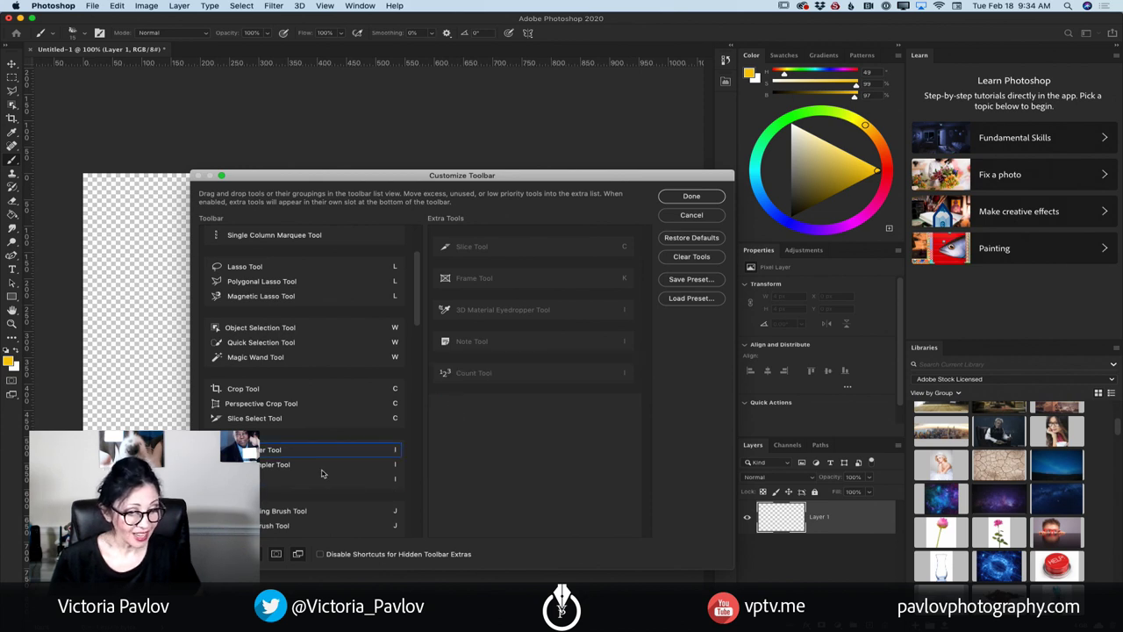
Move the Spot Healing Brush, Healing Brush, Patch, Content-Aware Move and Red Eye tools to the extra tools
{"action": "mouse_move", "coordinate": [250, 510]}
{"action": "left_mouse_down"}
{"action": "mouse_move", "coordinate": [464, 390]}
{"action": "mouse_move", "coordinate": [473, 423]}
{"action": "mouse_move", "coordinate": [458, 416]}
{"action": "left_mouse_up"}
{"action": "mouse_move", "coordinate": [259, 524]}
{"action": "left_mouse_down"}
{"action": "mouse_move", "coordinate": [452, 460]}
{"action": "mouse_move", "coordinate": [456, 436]}
{"action": "left_mouse_up"}
{"action": "mouse_move", "coordinate": [263, 510]}
{"action": "left_mouse_down"}
{"action": "mouse_move", "coordinate": [489, 466]}
{"action": "mouse_move", "coordinate": [456, 467]}
{"action": "left_mouse_up"}
{"action": "left_click_drag", "start_coordinate": [268, 513], "coordinate": [456, 498]}
{"action": "left_click_drag", "start_coordinate": [261, 513], "coordinate": [489, 531]}
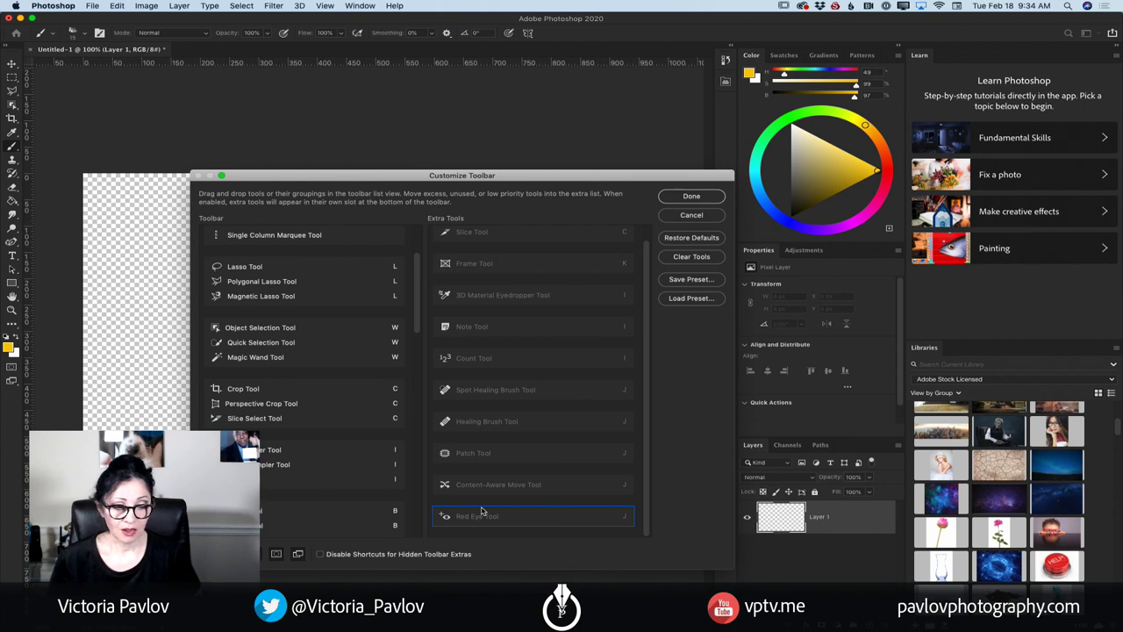
Move the 3D Material Drop, Blur and Sharpen tools to the extra tools
{"action": "scroll", "coordinate": [316, 489], "scroll_direction": "down", "scroll_amount": 5}
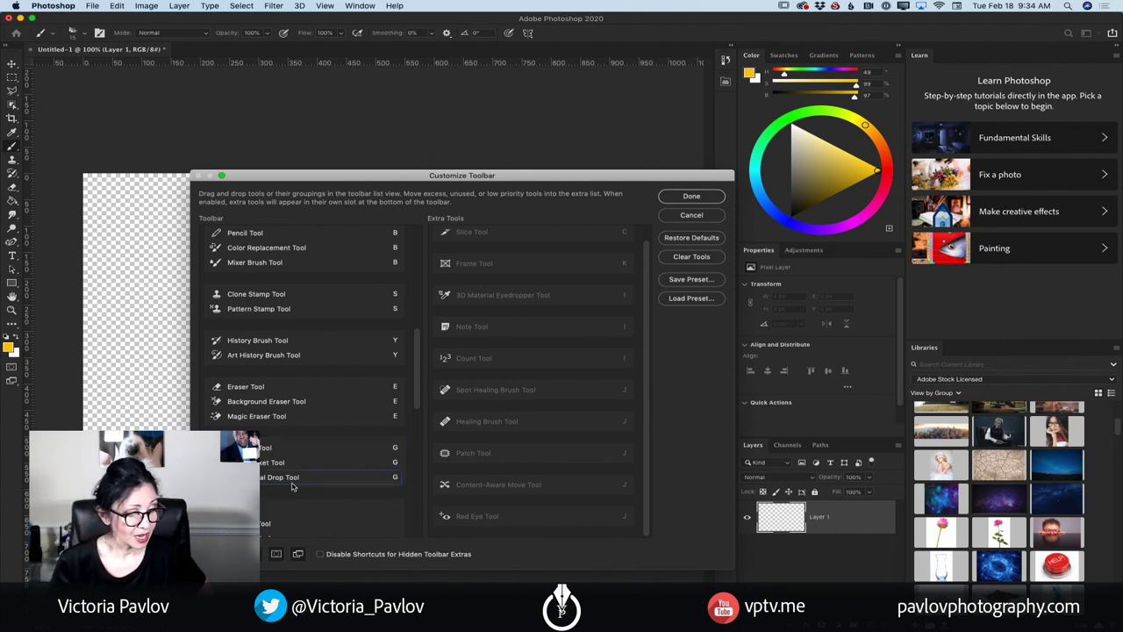
{"action": "left_click_drag", "start_coordinate": [280, 482], "coordinate": [483, 478]}
{"action": "left_click_drag", "start_coordinate": [268, 498], "coordinate": [495, 466]}
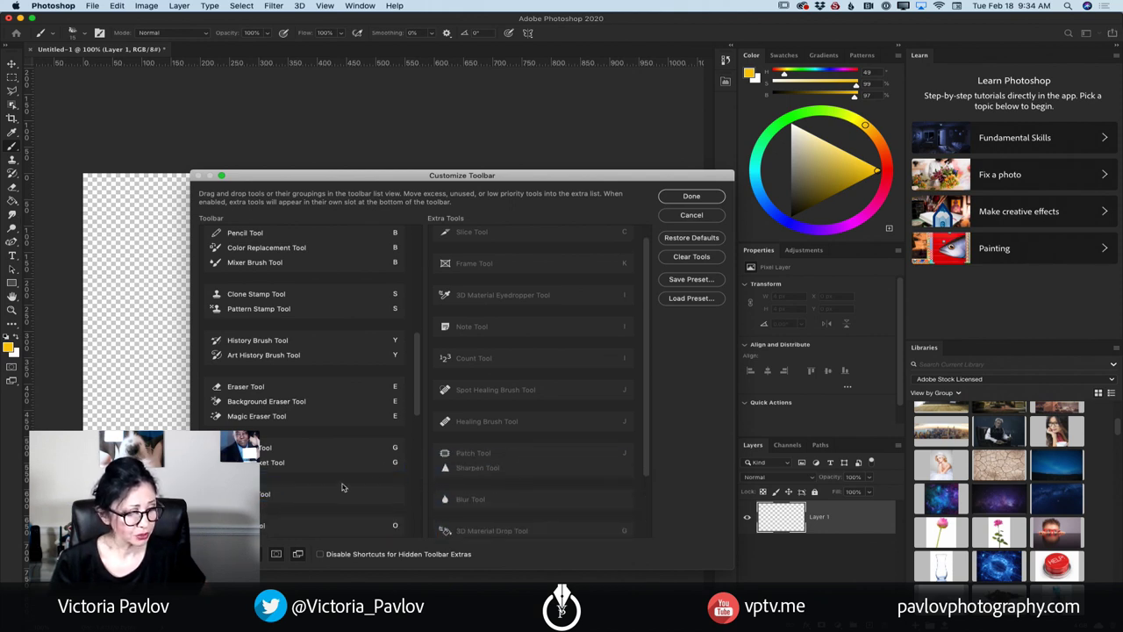
Move the Horizontal Type, Vertical Type, Horizontal Type Mask and Vertical Type Mask tools to the extra tools
{"action": "scroll", "coordinate": [287, 494], "scroll_direction": "down", "scroll_amount": 4}
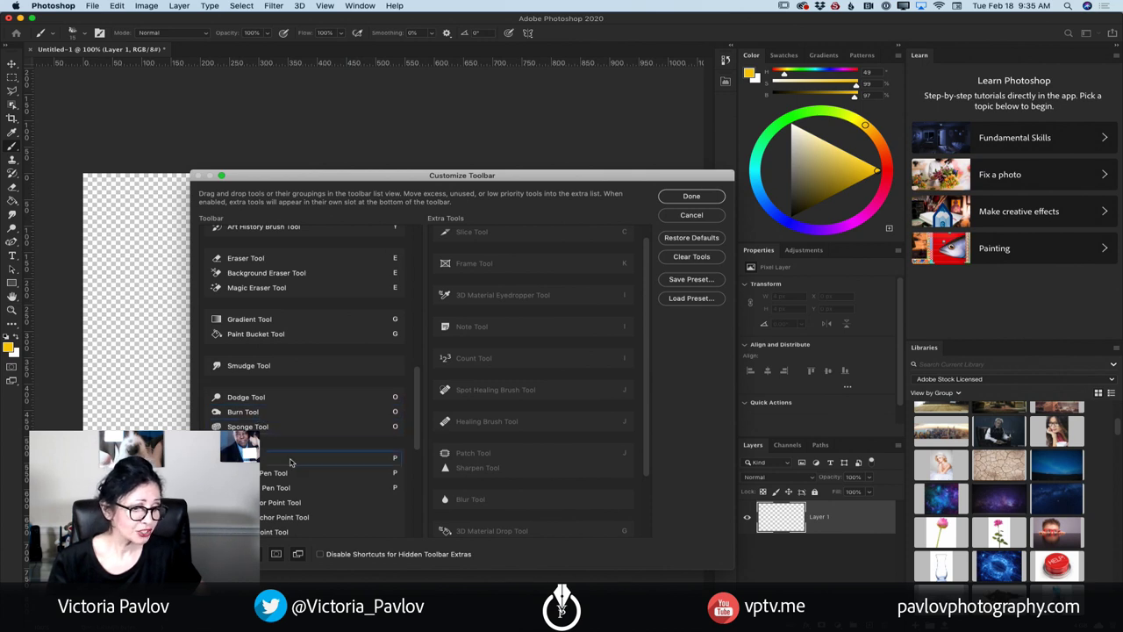
{"action": "scroll", "coordinate": [291, 462], "scroll_direction": "down", "scroll_amount": 2}
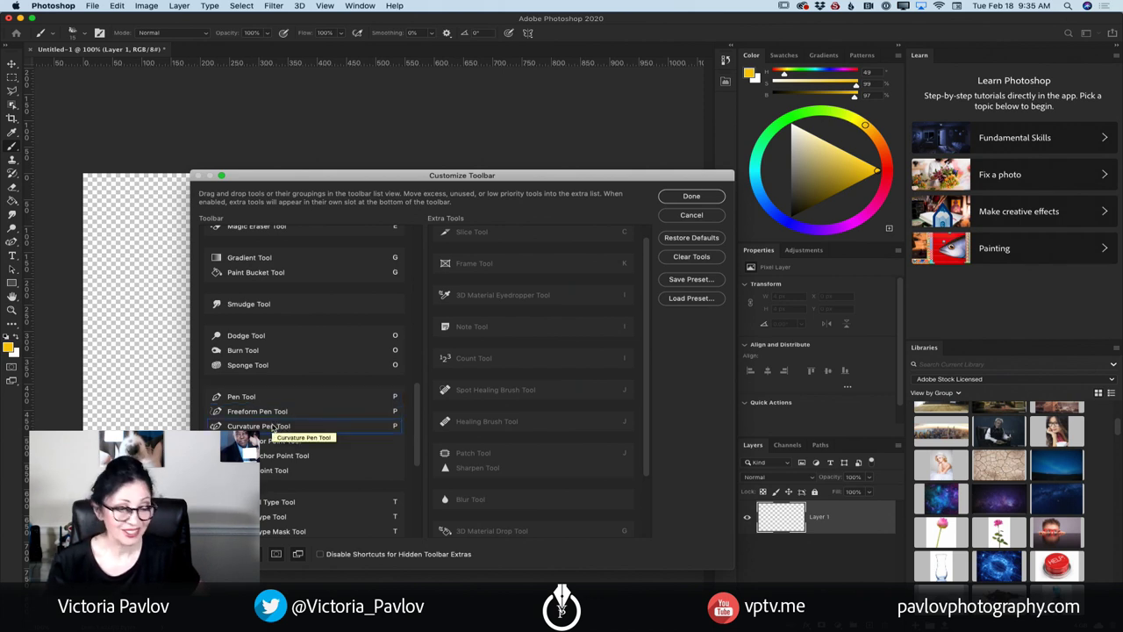
{"action": "scroll", "coordinate": [274, 427], "scroll_direction": "down", "scroll_amount": 3}
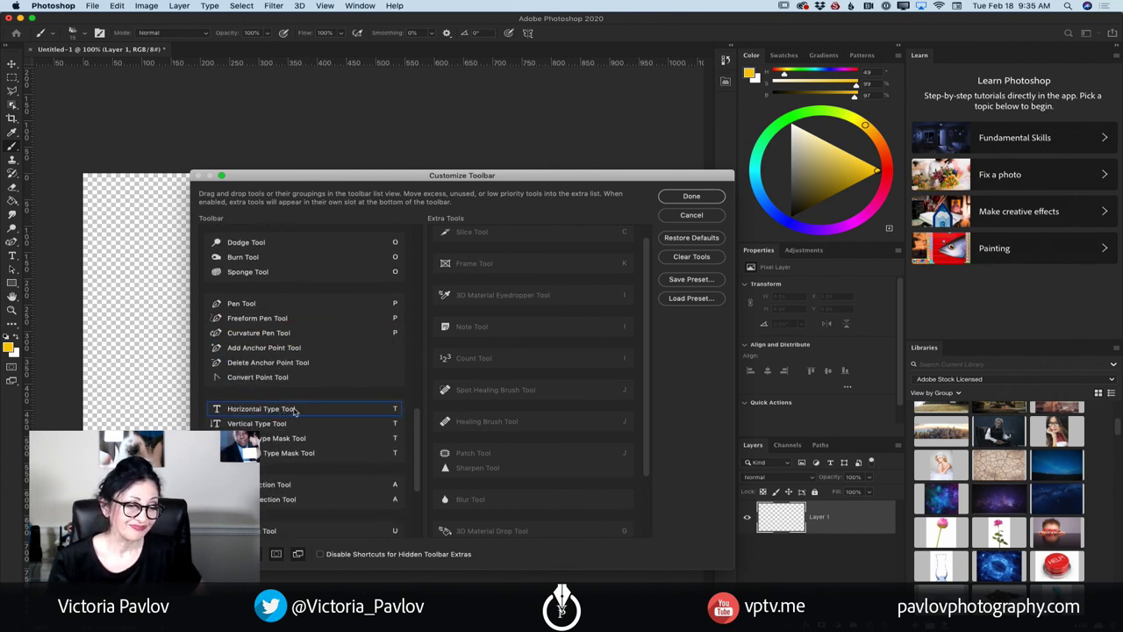
{"action": "left_click_drag", "start_coordinate": [295, 411], "coordinate": [473, 402]}
{"action": "left_click_drag", "start_coordinate": [269, 410], "coordinate": [481, 387]}
{"action": "left_click_drag", "start_coordinate": [311, 409], "coordinate": [514, 395]}
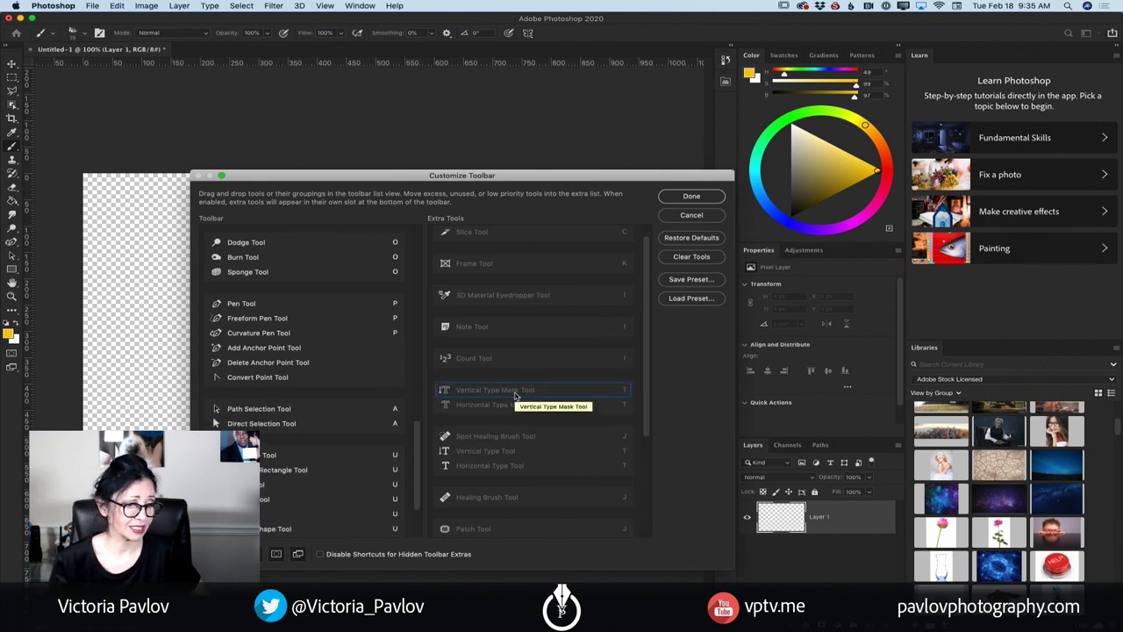
Check the rest of the toolbar list and move the Clone Stamp and Pattern Stamp tools to the extra tools
{"action": "scroll", "coordinate": [515, 395], "scroll_direction": "down", "scroll_amount": 5}
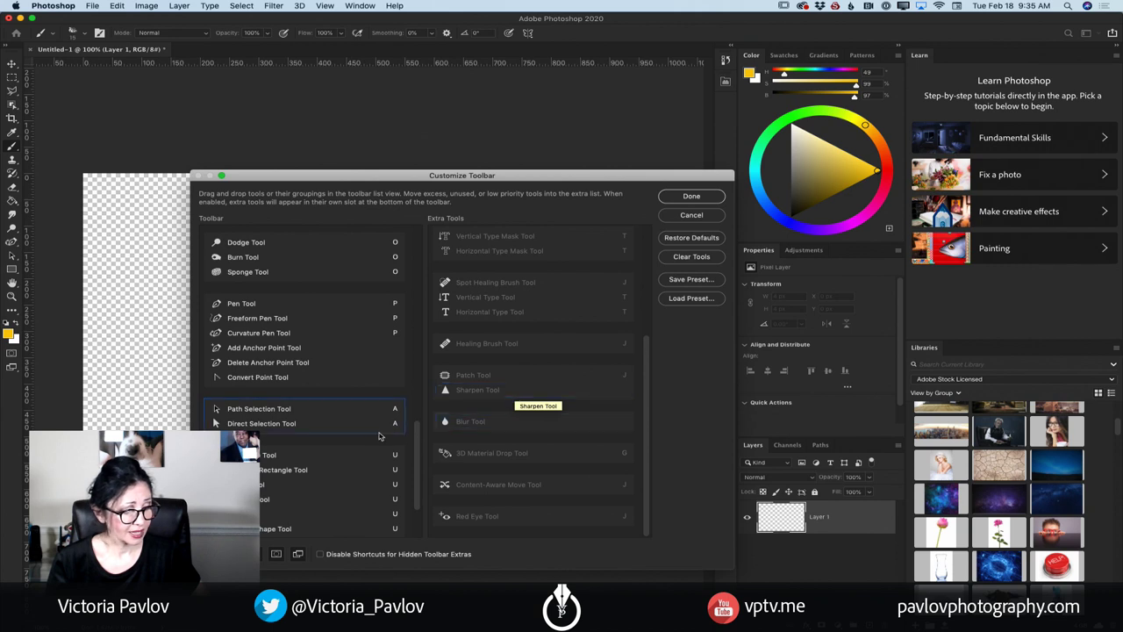
{"action": "scroll", "coordinate": [351, 441], "scroll_direction": "down", "scroll_amount": 3}
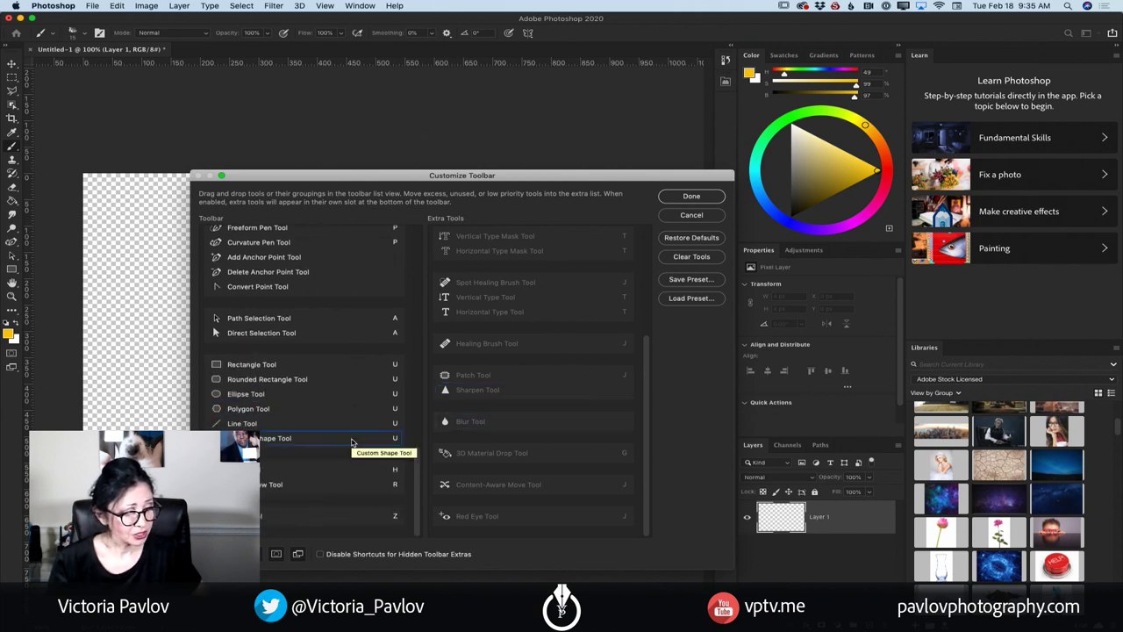
{"action": "scroll", "coordinate": [337, 383], "scroll_direction": "up", "scroll_amount": 3}
{"action": "scroll", "coordinate": [337, 384], "scroll_direction": "up", "scroll_amount": 7}
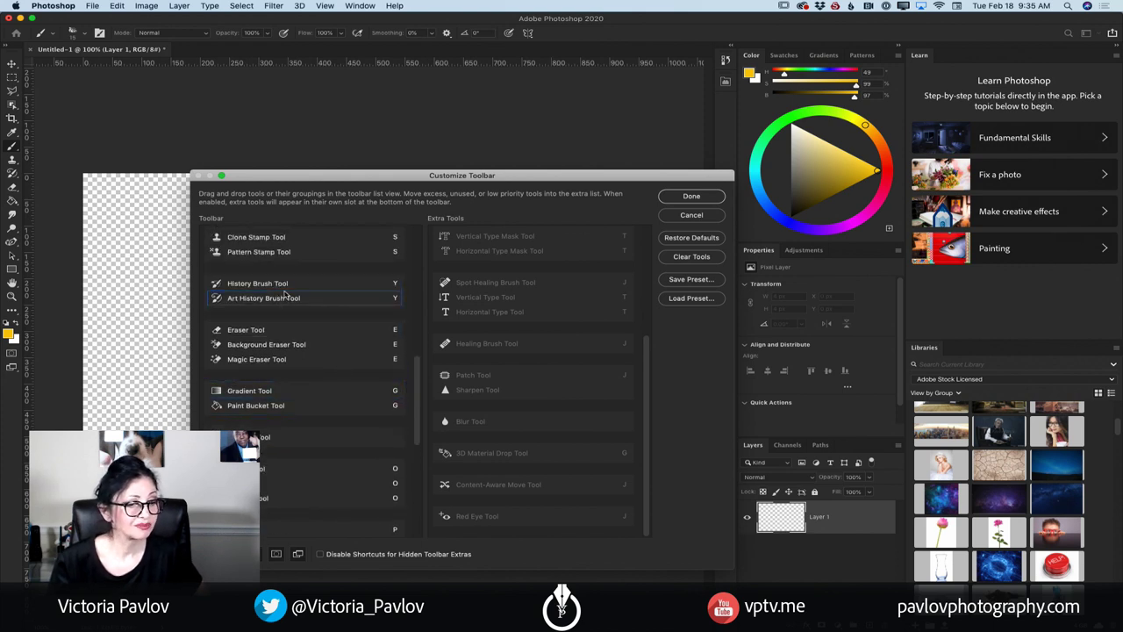
{"action": "scroll", "coordinate": [285, 294], "scroll_direction": "up", "scroll_amount": 3}
{"action": "left_click_drag", "start_coordinate": [298, 324], "coordinate": [498, 322]}
{"action": "left_click_drag", "start_coordinate": [274, 324], "coordinate": [511, 324]}
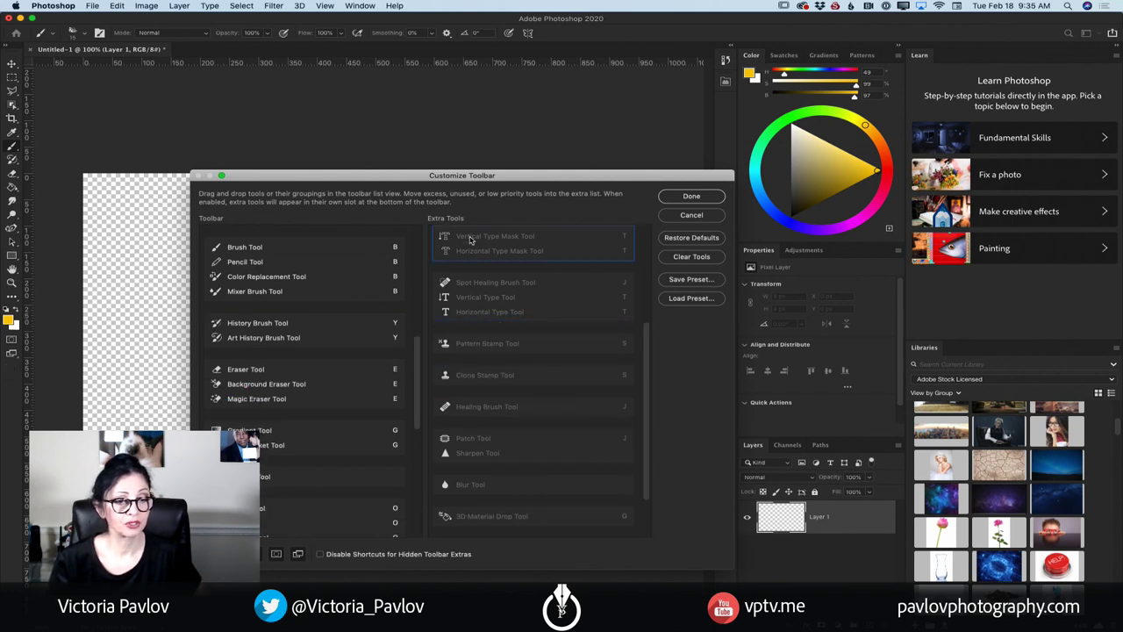
Review the remaining toolbar entries, apply the customized toolbar and activate the Move tool
{"action": "scroll", "coordinate": [327, 322], "scroll_direction": "up", "scroll_amount": 5}
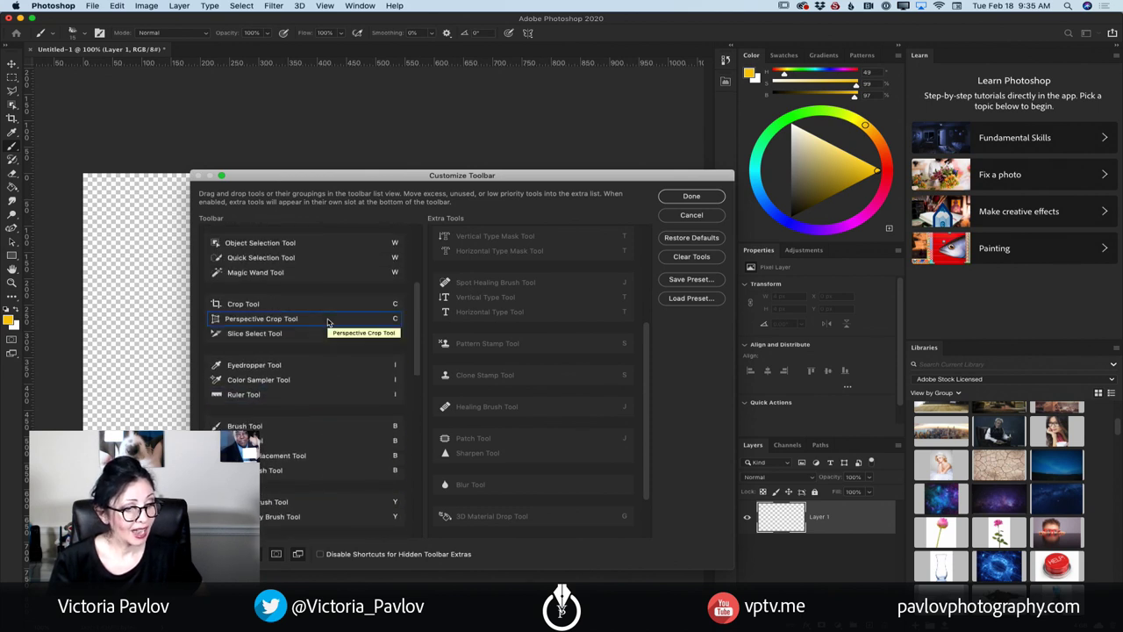
{"action": "scroll", "coordinate": [327, 322], "scroll_direction": "up", "scroll_amount": 5}
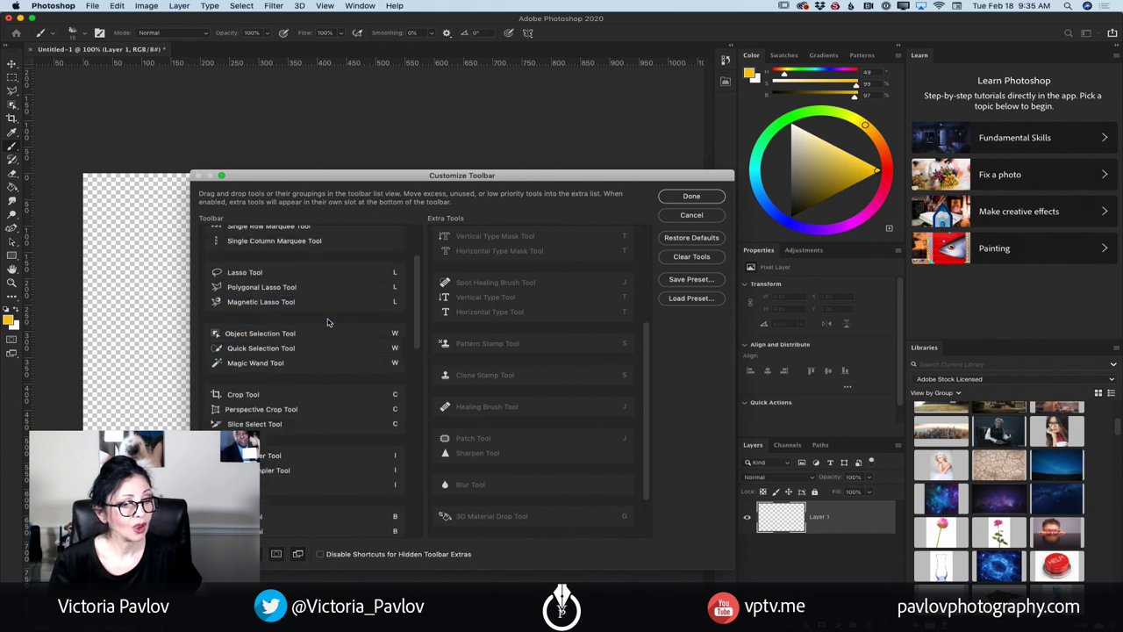
{"action": "scroll", "coordinate": [327, 322], "scroll_direction": "up", "scroll_amount": 2}
{"action": "scroll", "coordinate": [327, 322], "scroll_direction": "up", "scroll_amount": 1}
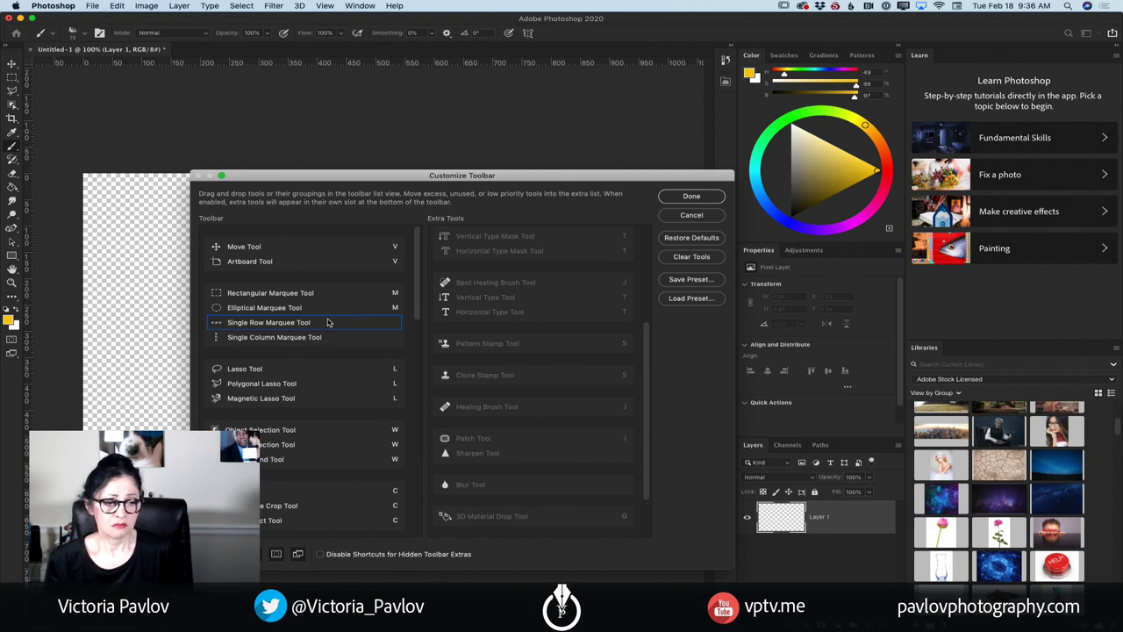
{"action": "left_click", "coordinate": [690, 197]}
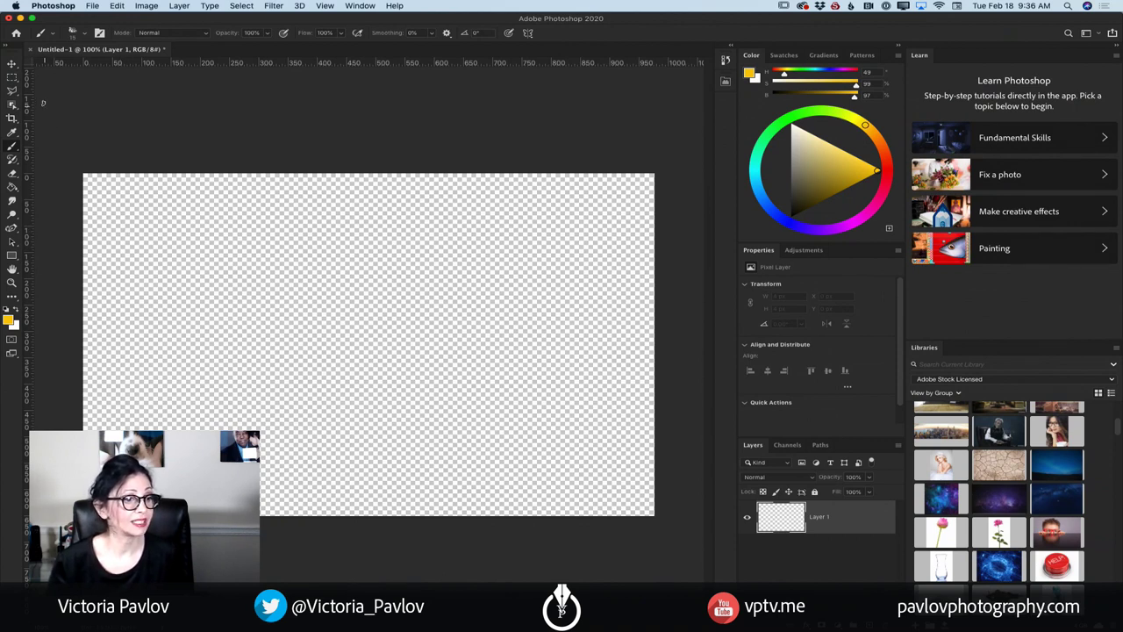
{"action": "left_click", "coordinate": [14, 64]}
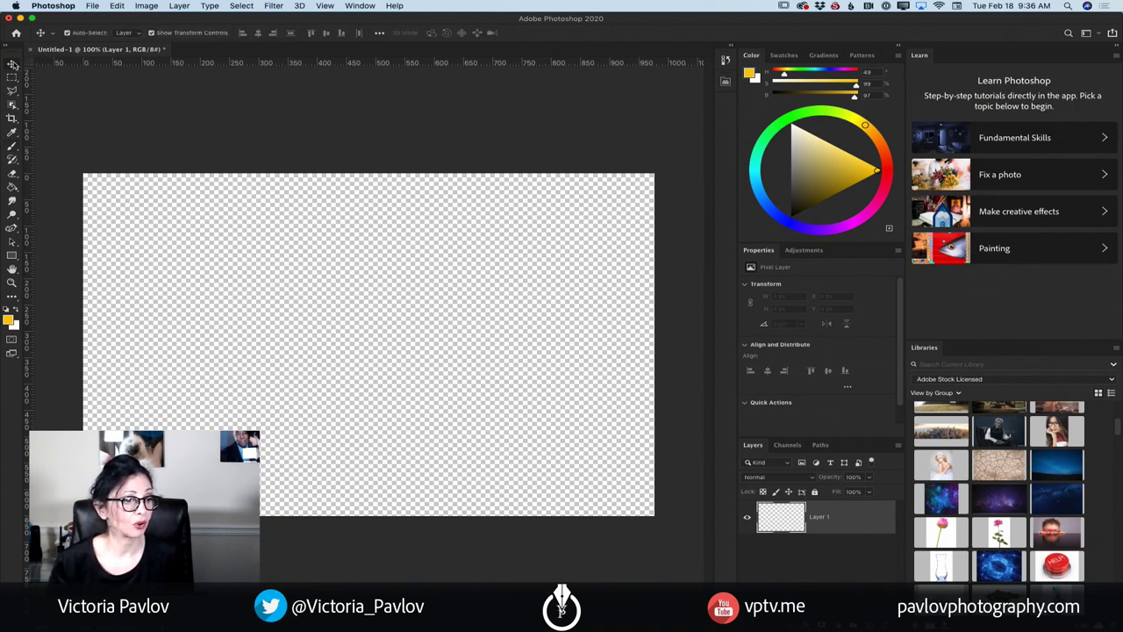
{"action": "left_click", "coordinate": [116, 7]}
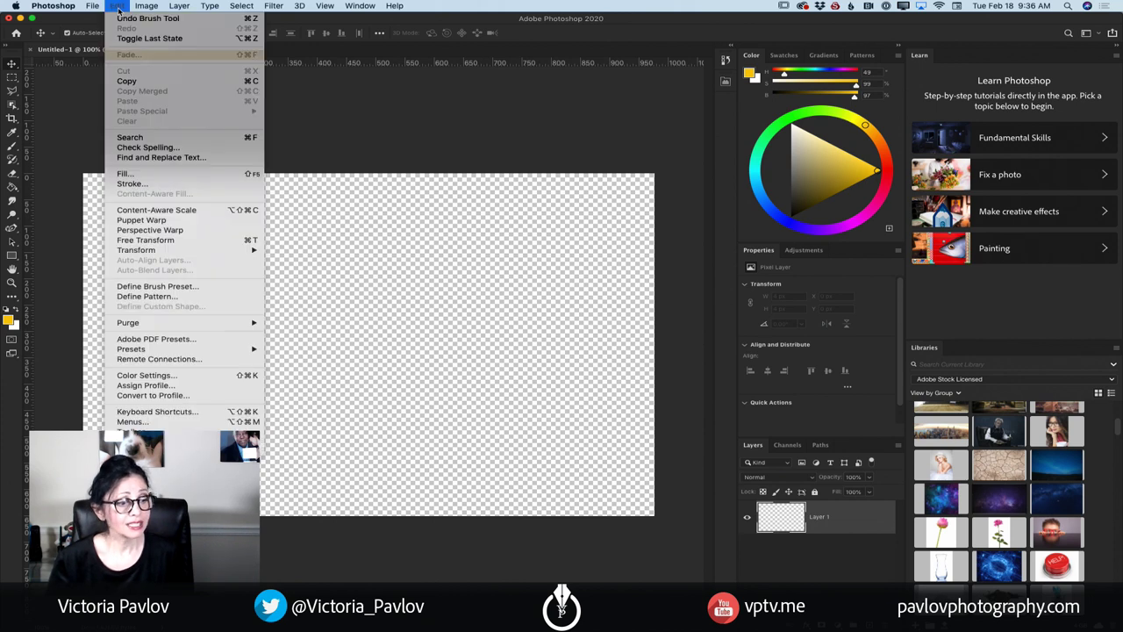
{"action": "left_click", "coordinate": [154, 422]}
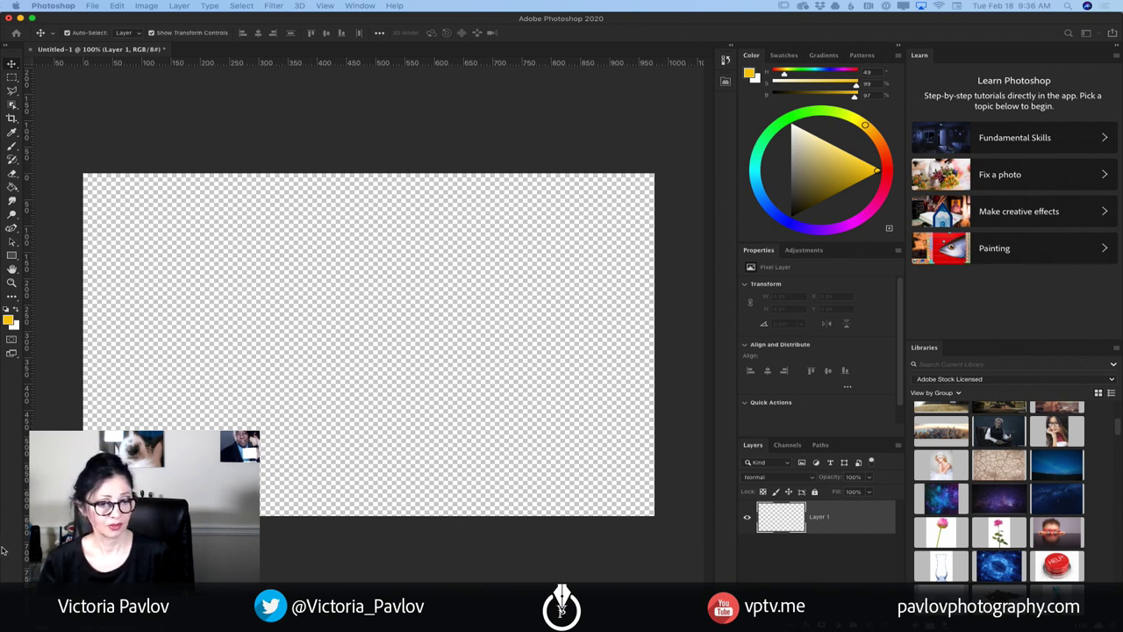
{"action": "left_click", "coordinate": [97, 7]}
{"action": "key", "text": "Escape"}
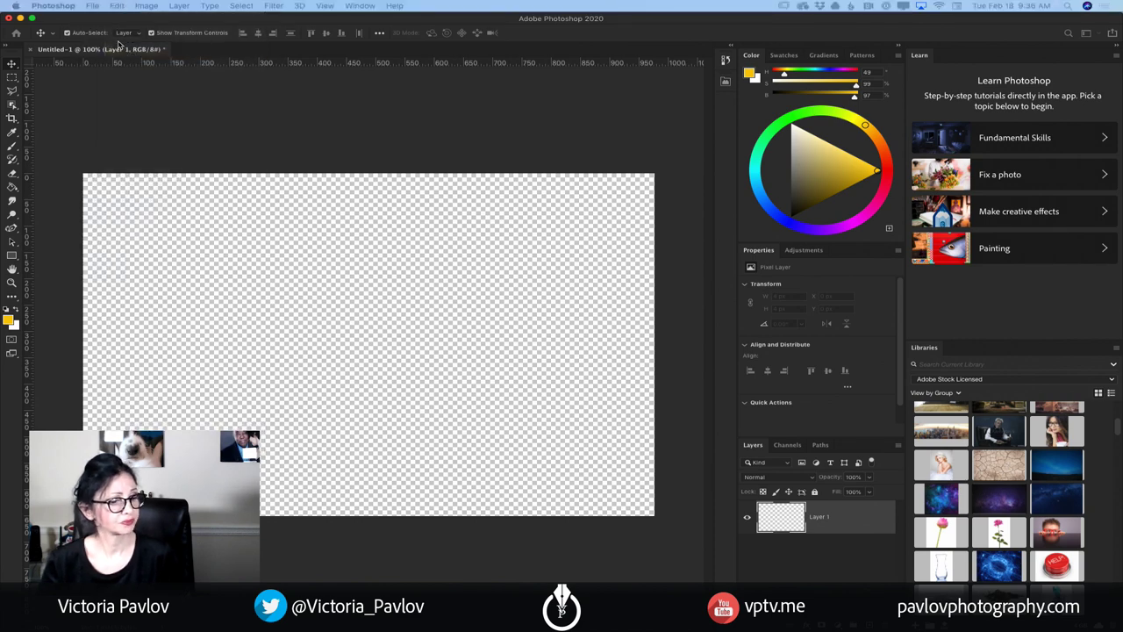
{"action": "left_click", "coordinate": [145, 116]}
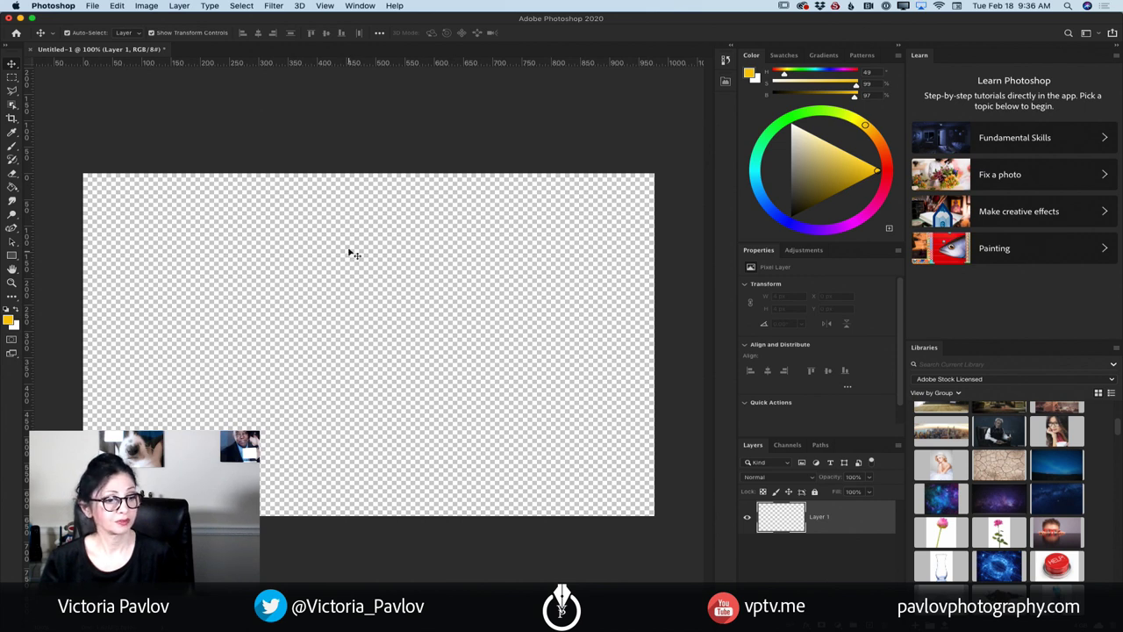
{"action": "left_click", "coordinate": [291, 155]}
{"action": "left_click", "coordinate": [115, 7]}
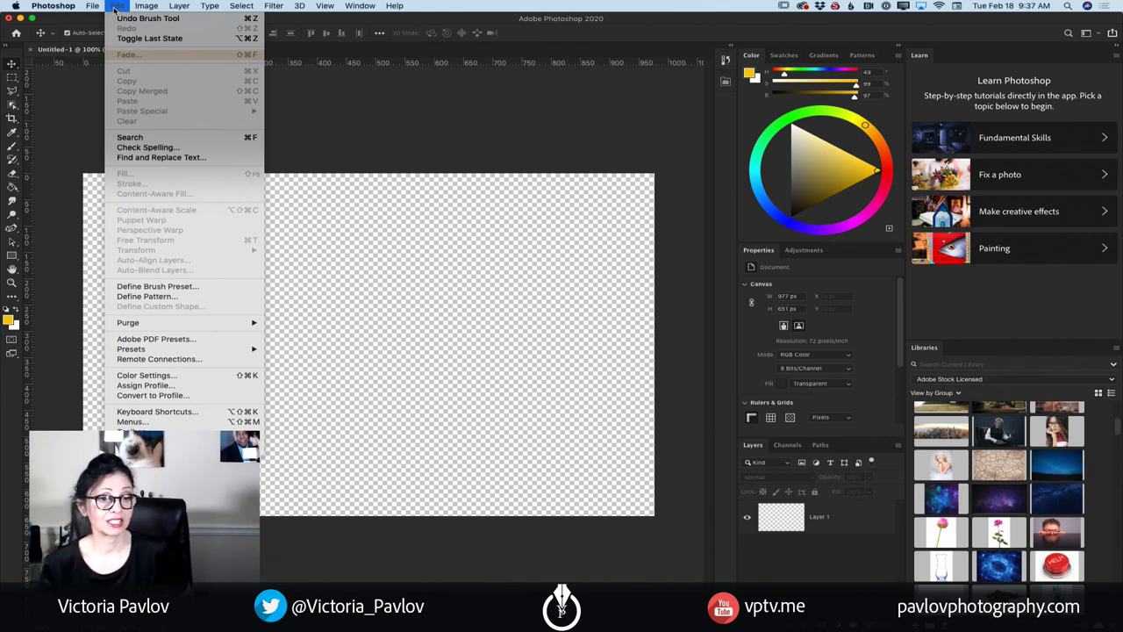
{"action": "left_click", "coordinate": [365, 121]}
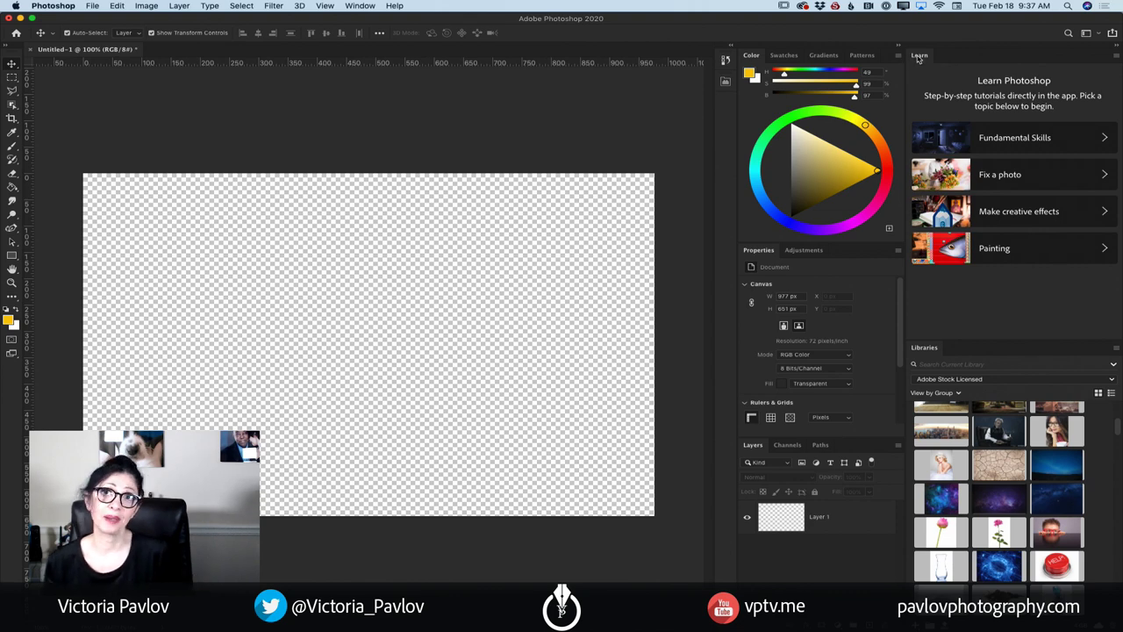
Undock the Learn panel from the workspace and close it
{"action": "left_click_drag", "start_coordinate": [919, 55], "coordinate": [438, 138]}
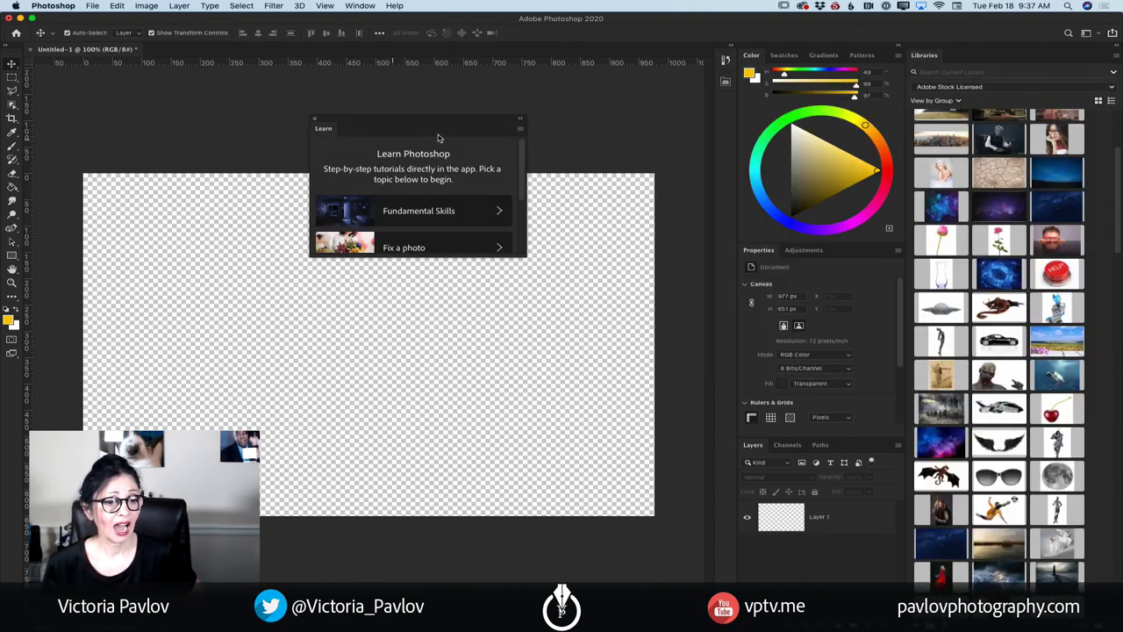
{"action": "left_click", "coordinate": [315, 119]}
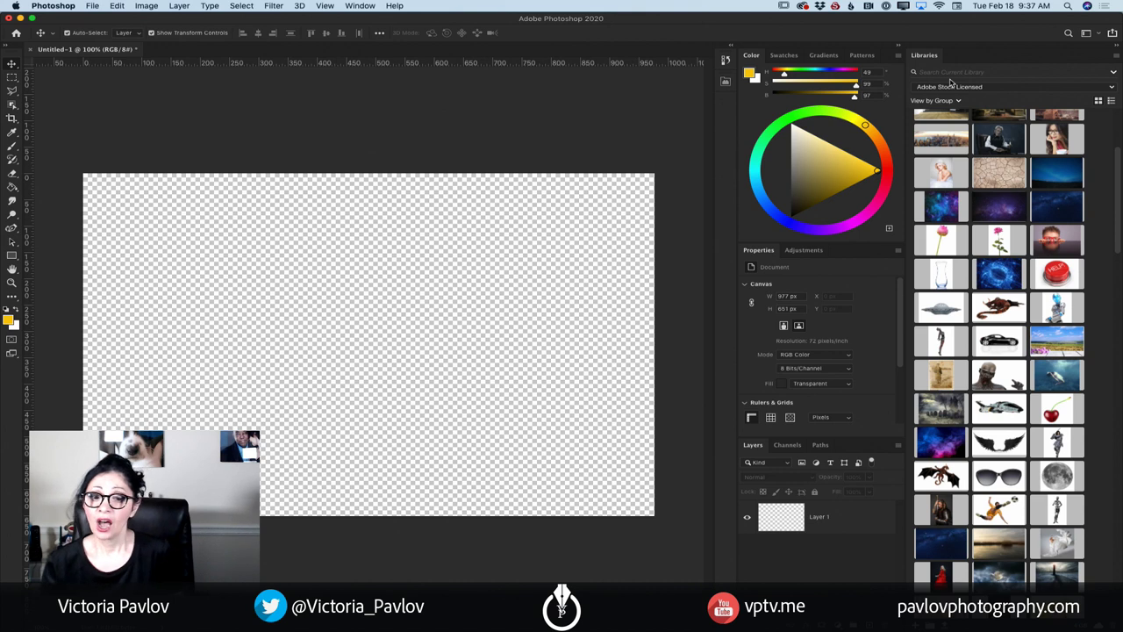
Switch the current library to "Brushes I use in Ps" and collapse its Blending brushes and HB Pencils groups
{"action": "left_click", "coordinate": [954, 87]}
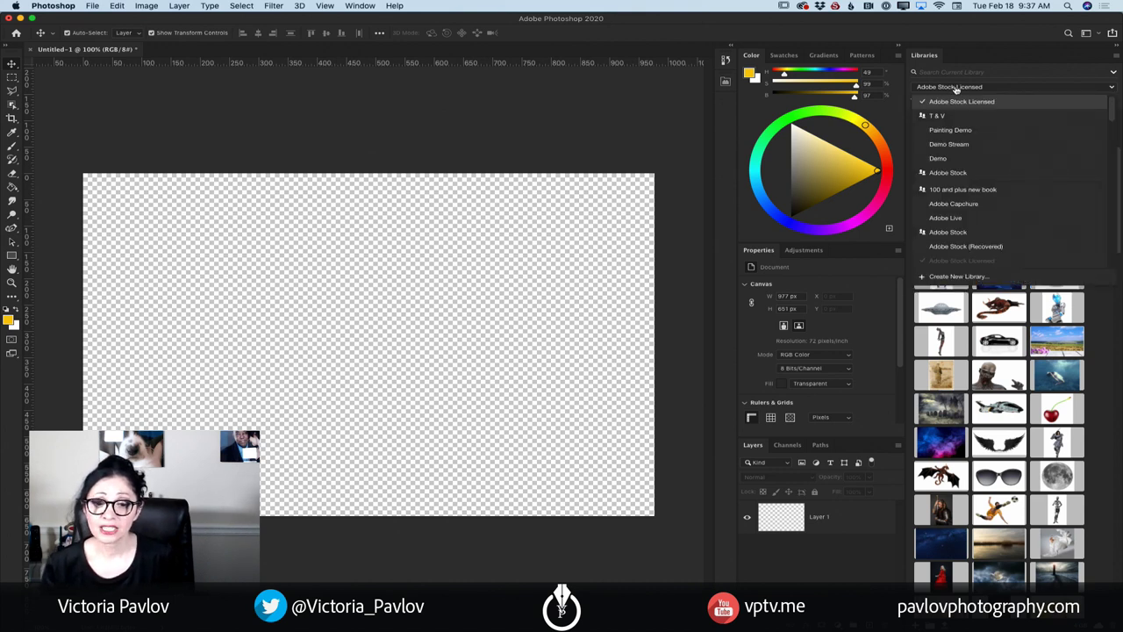
{"action": "scroll", "coordinate": [1008, 191], "scroll_direction": "down", "scroll_amount": 5}
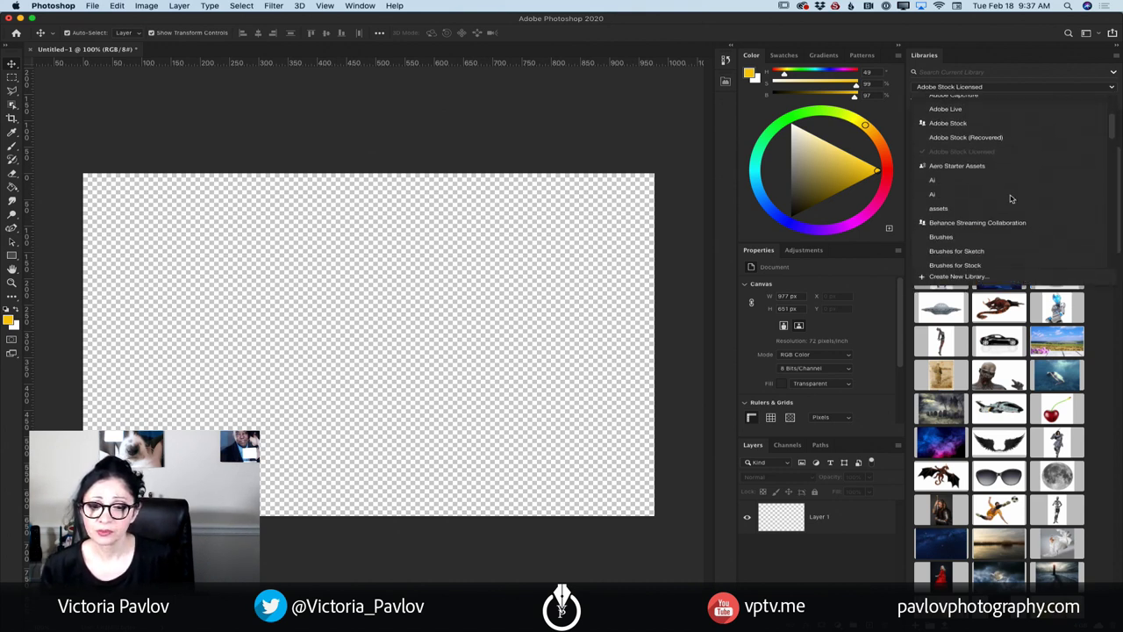
{"action": "scroll", "coordinate": [1011, 200], "scroll_direction": "down", "scroll_amount": 2}
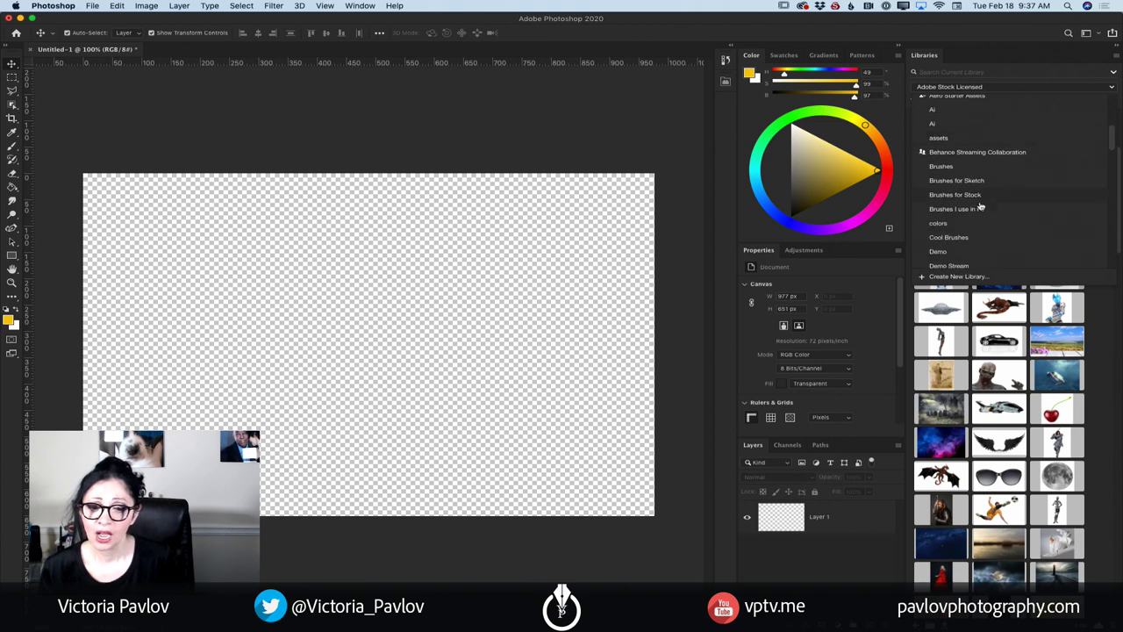
{"action": "left_click", "coordinate": [956, 209]}
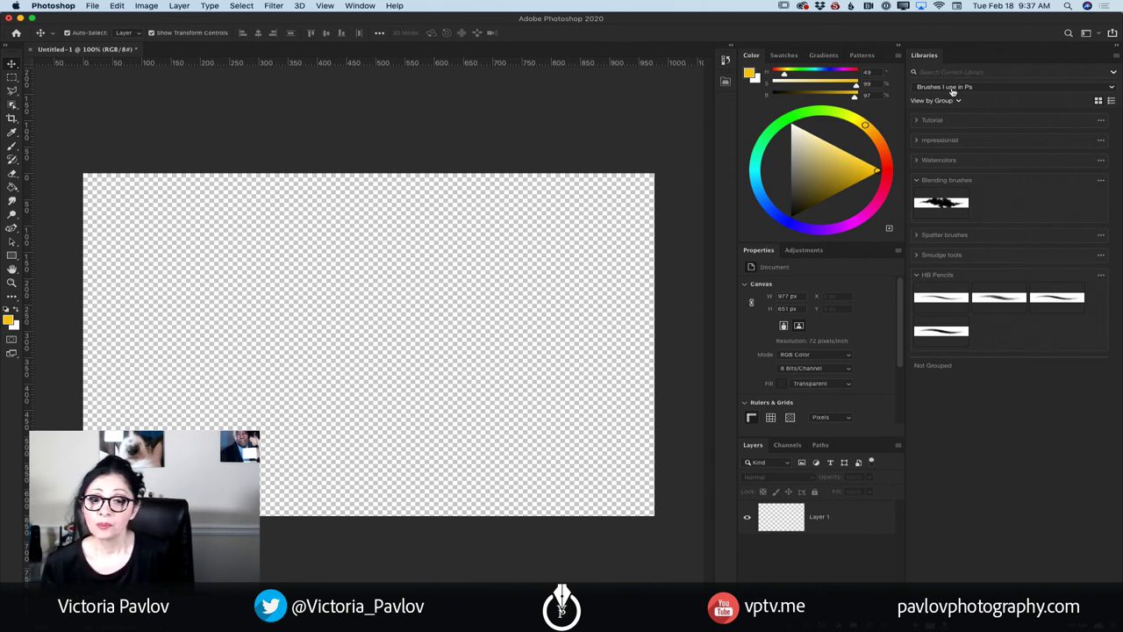
{"action": "left_click", "coordinate": [917, 181]}
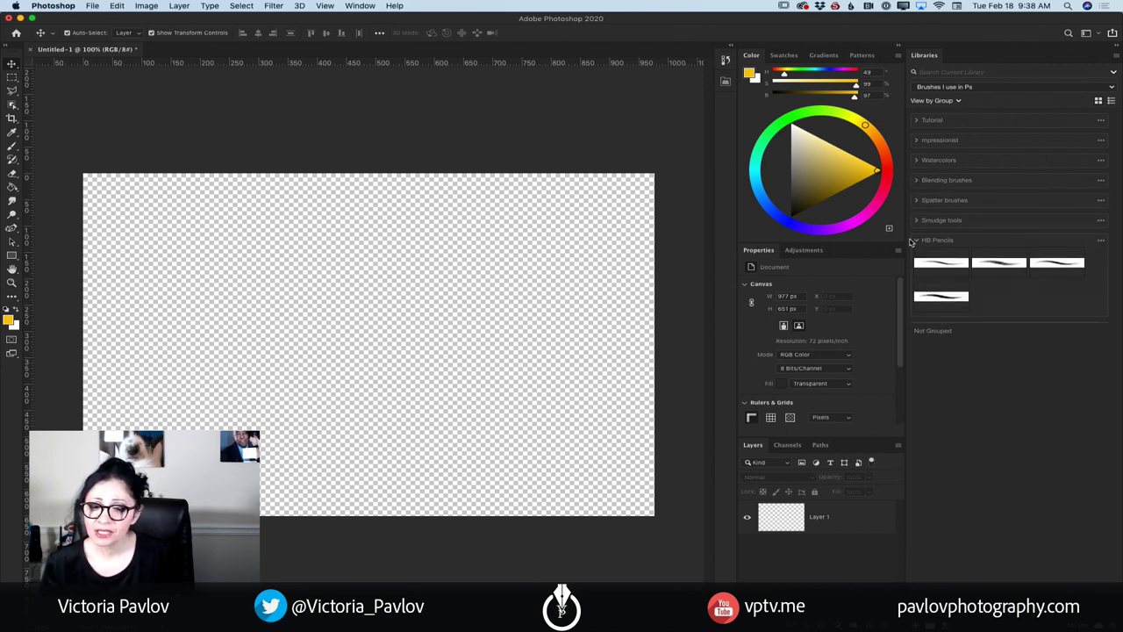
{"action": "left_click", "coordinate": [916, 240]}
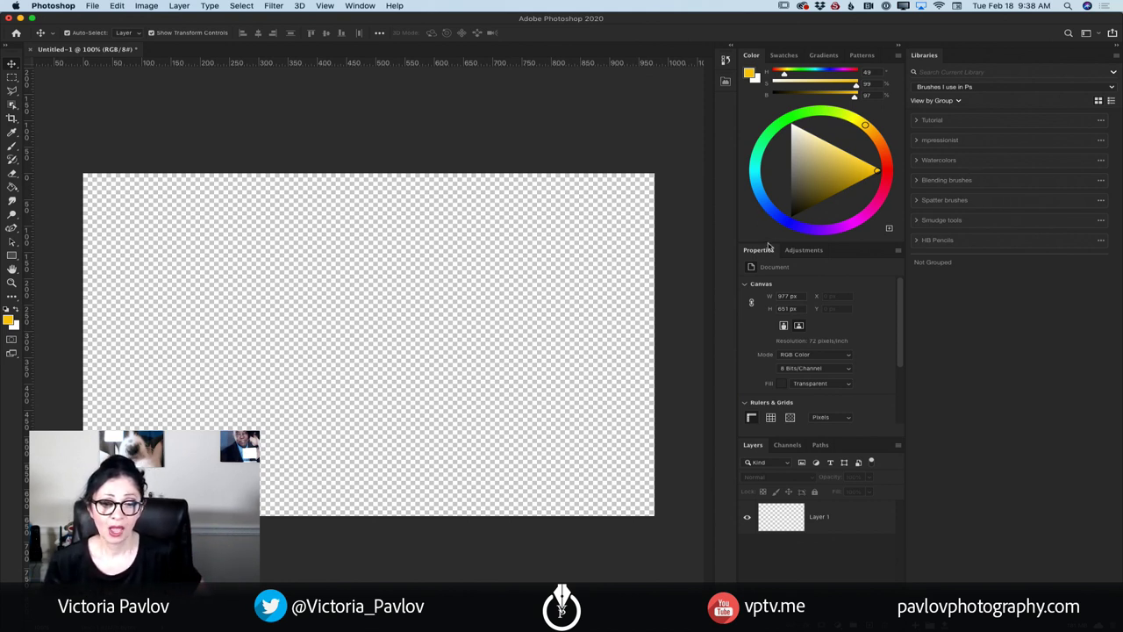
Undock the Properties and Adjustments panels from the workspace and close both
{"action": "left_click_drag", "start_coordinate": [759, 252], "coordinate": [373, 253]}
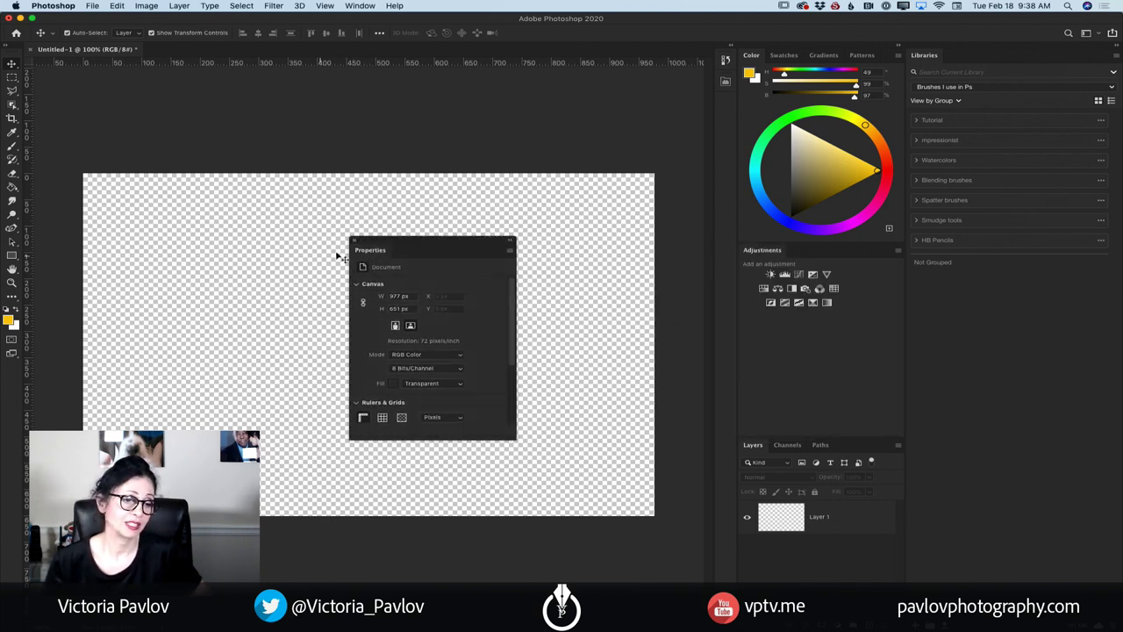
{"action": "left_click", "coordinate": [352, 240]}
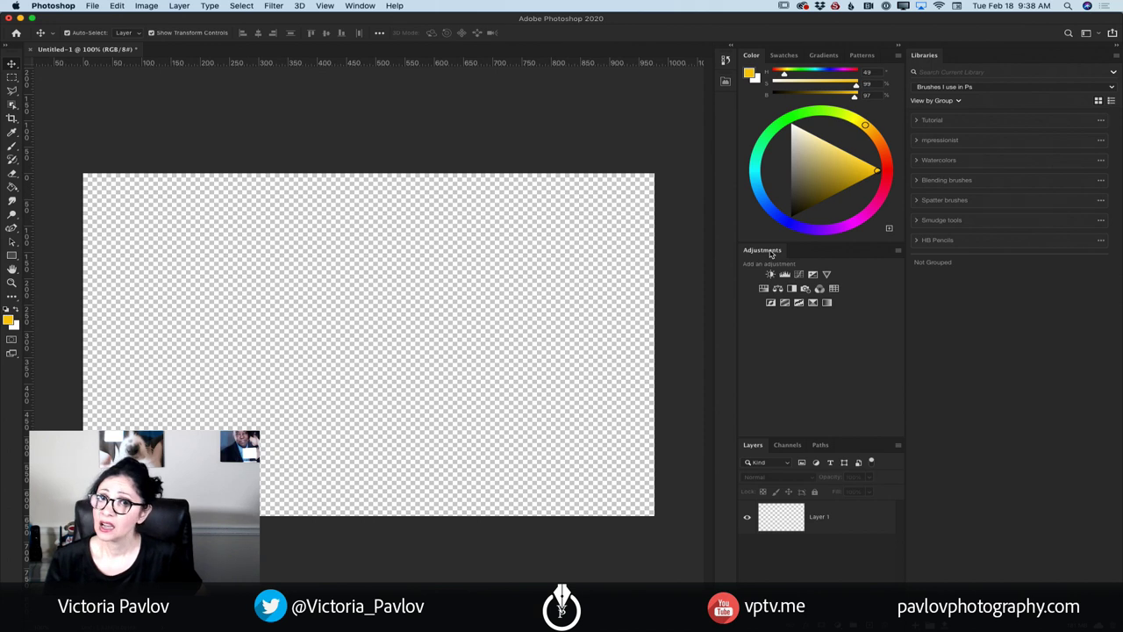
{"action": "left_click_drag", "start_coordinate": [771, 253], "coordinate": [450, 255]}
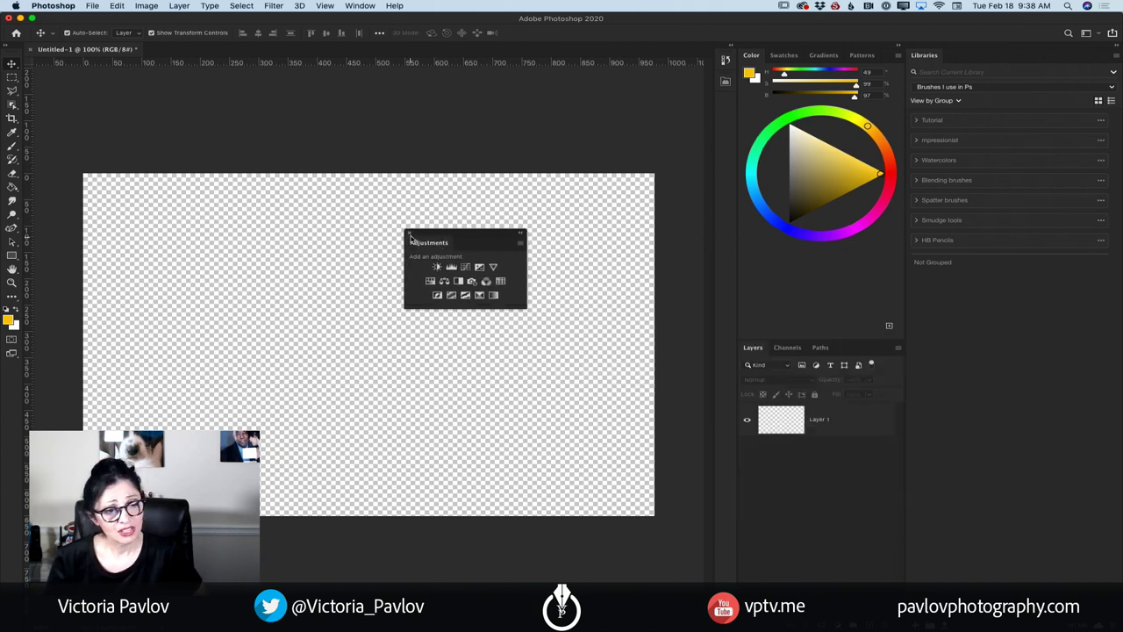
{"action": "left_click", "coordinate": [409, 233]}
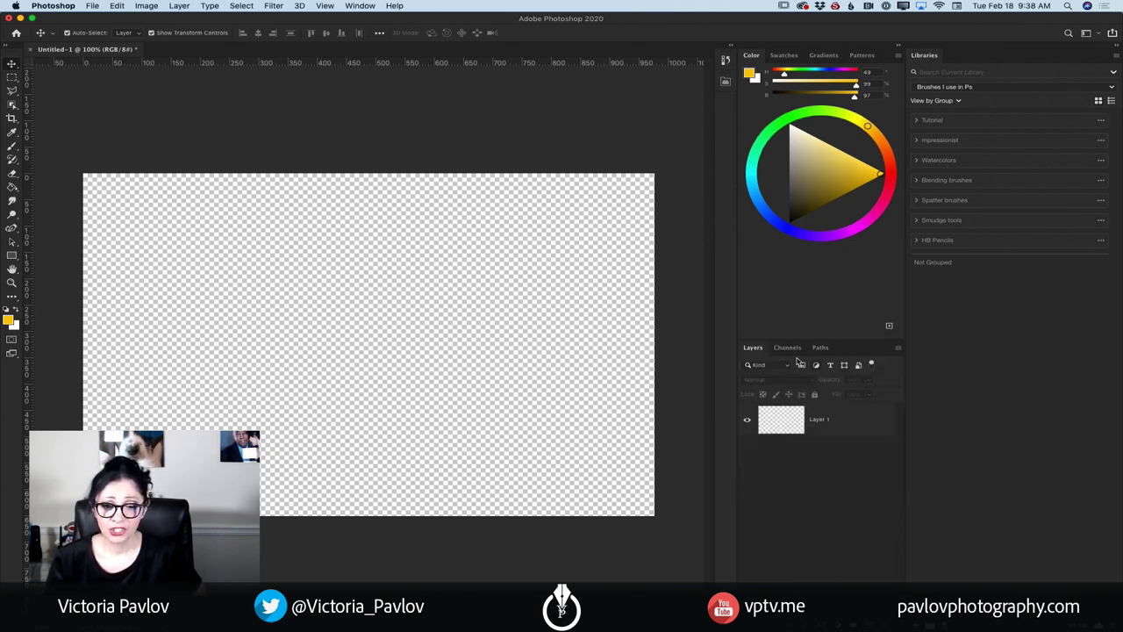
Undock the Channels panel from the Layers group and close it
{"action": "left_click_drag", "start_coordinate": [784, 349], "coordinate": [431, 313]}
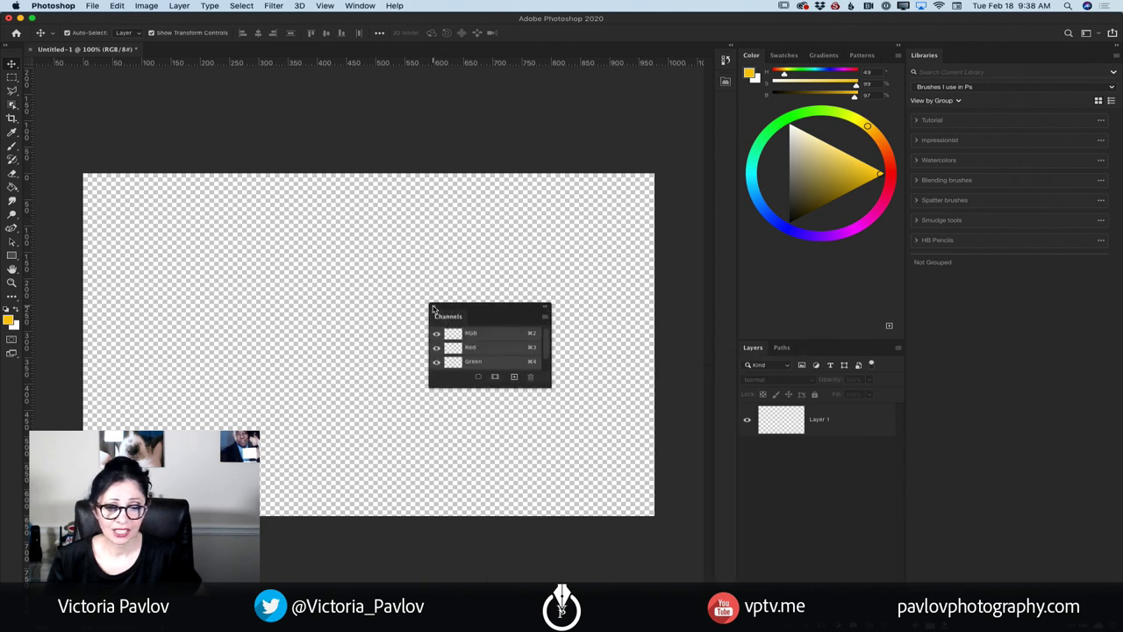
{"action": "left_click", "coordinate": [433, 308]}
{"action": "left_click", "coordinate": [782, 348]}
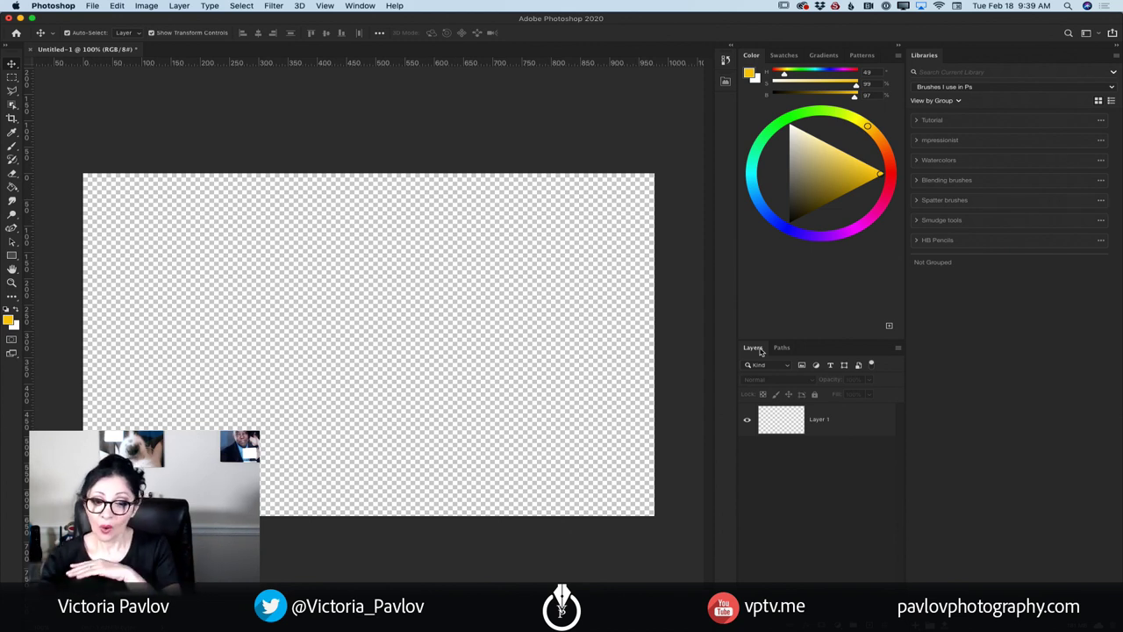
Look through the Swatches, Gradients and Patterns panels grouped with the Color panel
{"action": "left_click", "coordinate": [782, 56]}
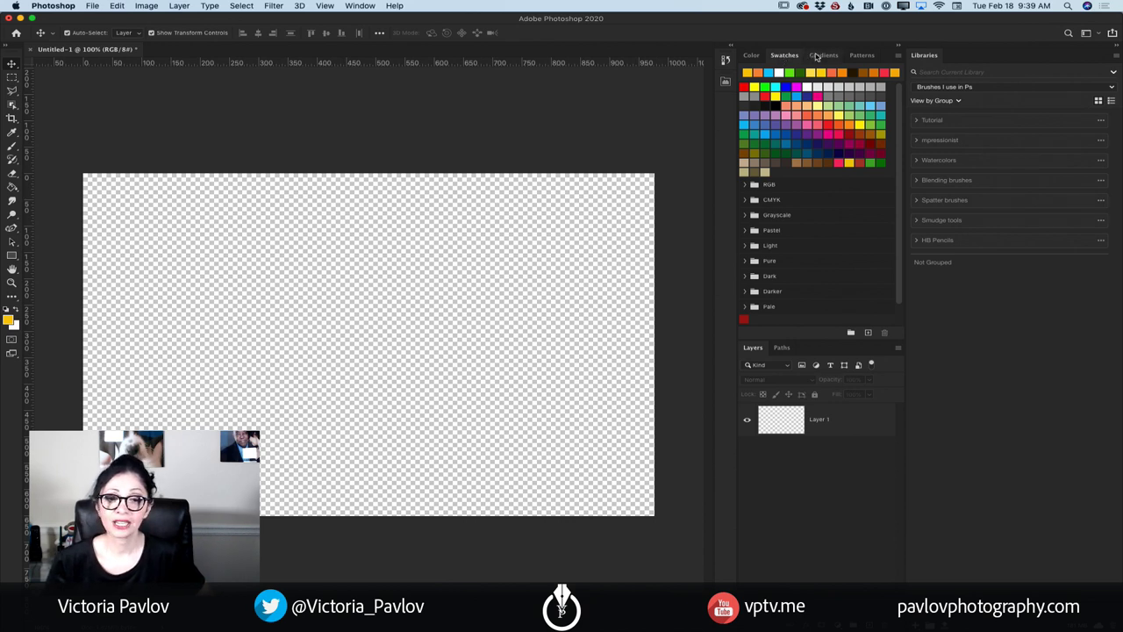
{"action": "left_click", "coordinate": [818, 56]}
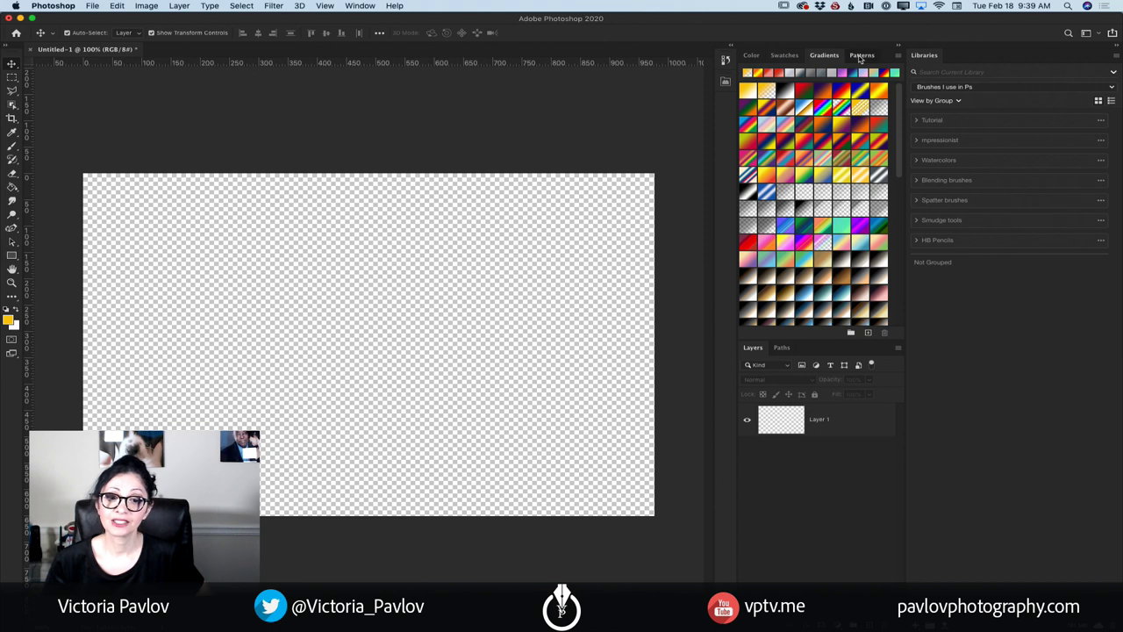
{"action": "left_click", "coordinate": [861, 55]}
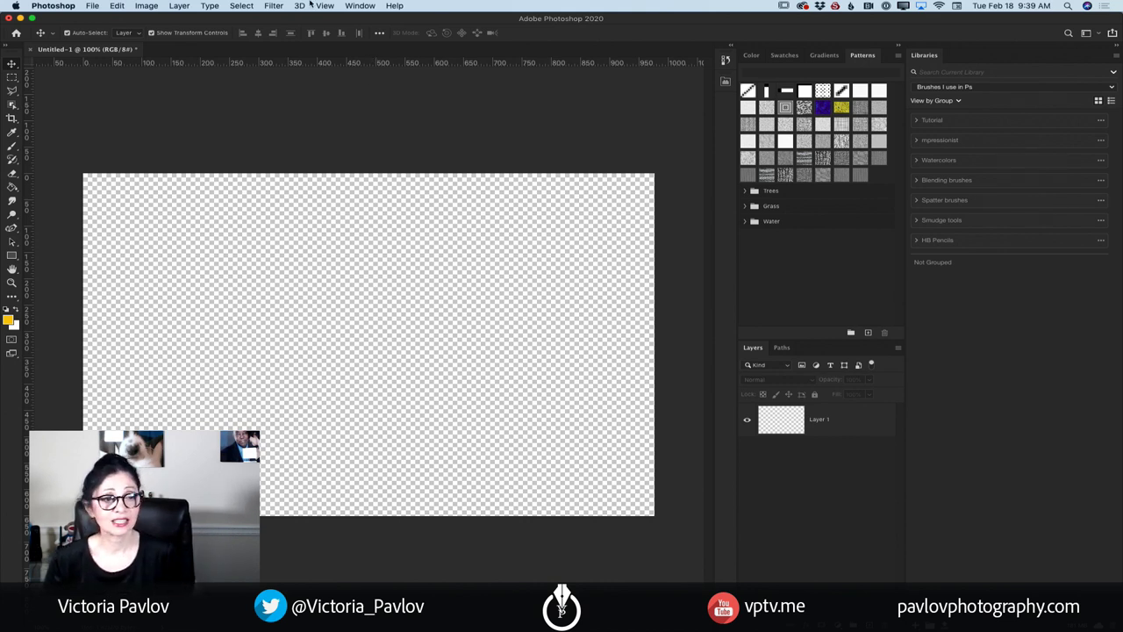
Save the layout as a new workspace named "Painting Class", capturing keyboard shortcuts, menus and toolbar
{"action": "left_click", "coordinate": [358, 7]}
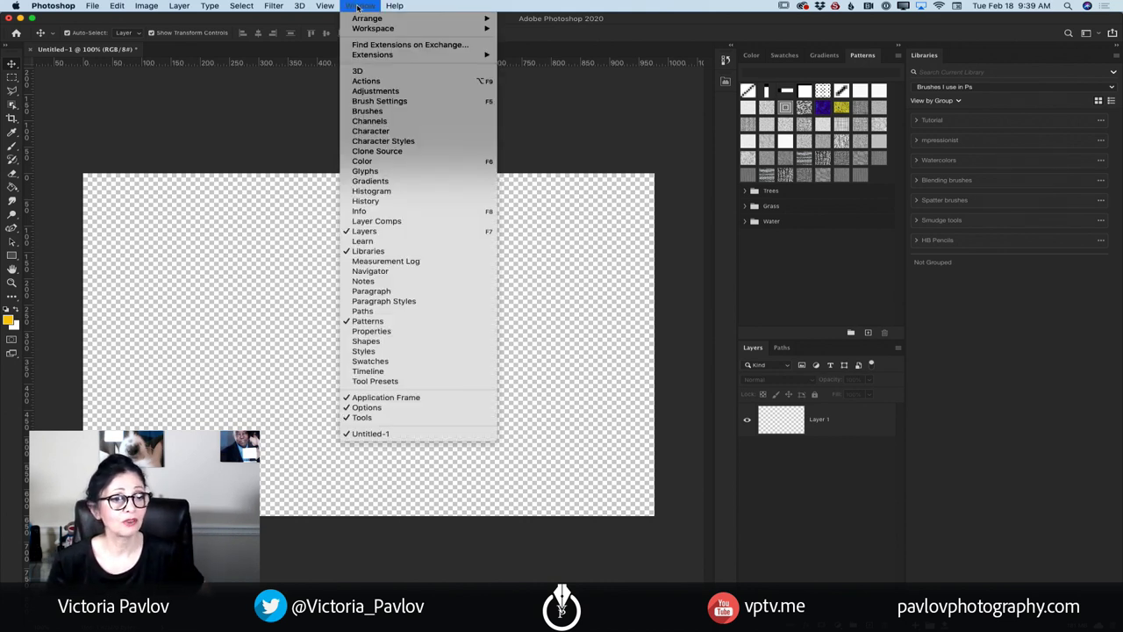
{"action": "mouse_move", "coordinate": [360, 29]}
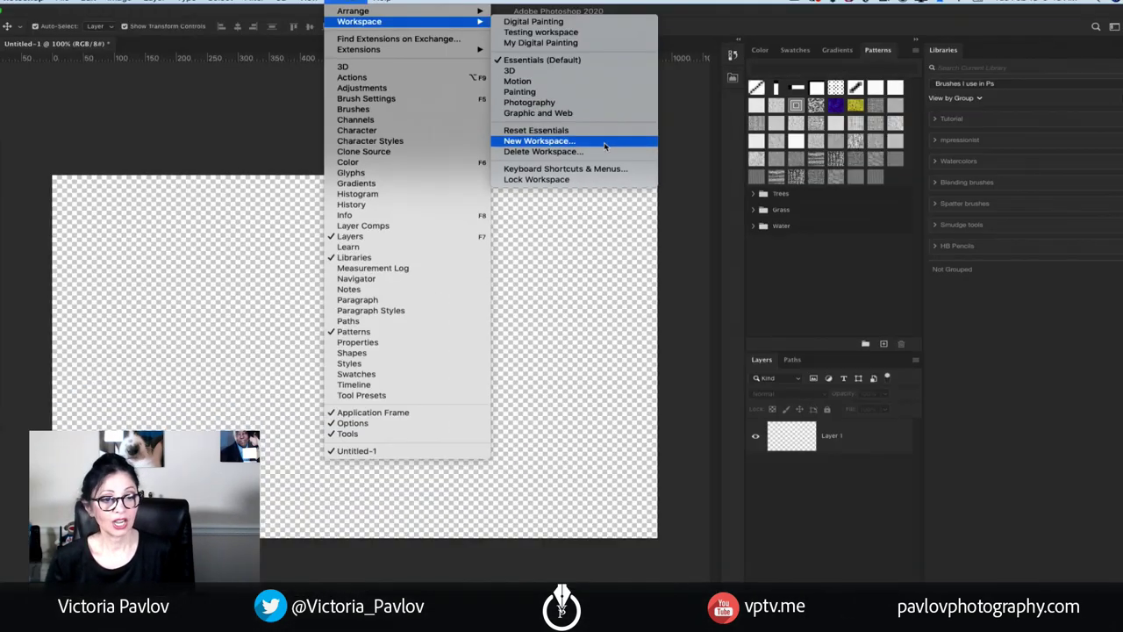
{"action": "left_click", "coordinate": [603, 146]}
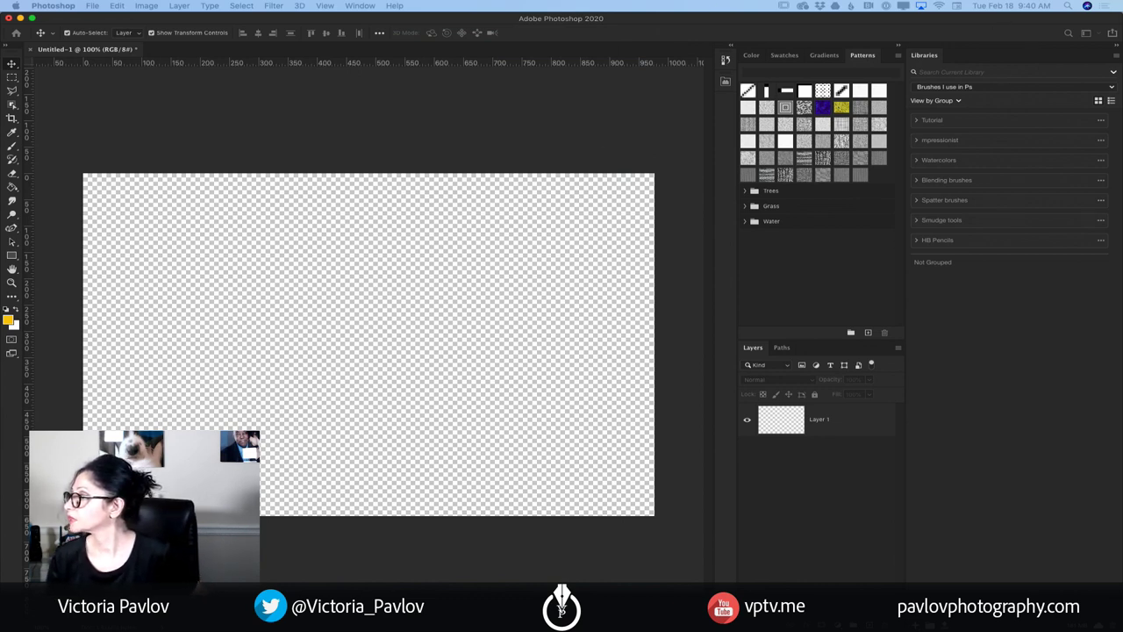
{"action": "left_click_drag", "start_coordinate": [1119, 353], "coordinate": [529, 339]}
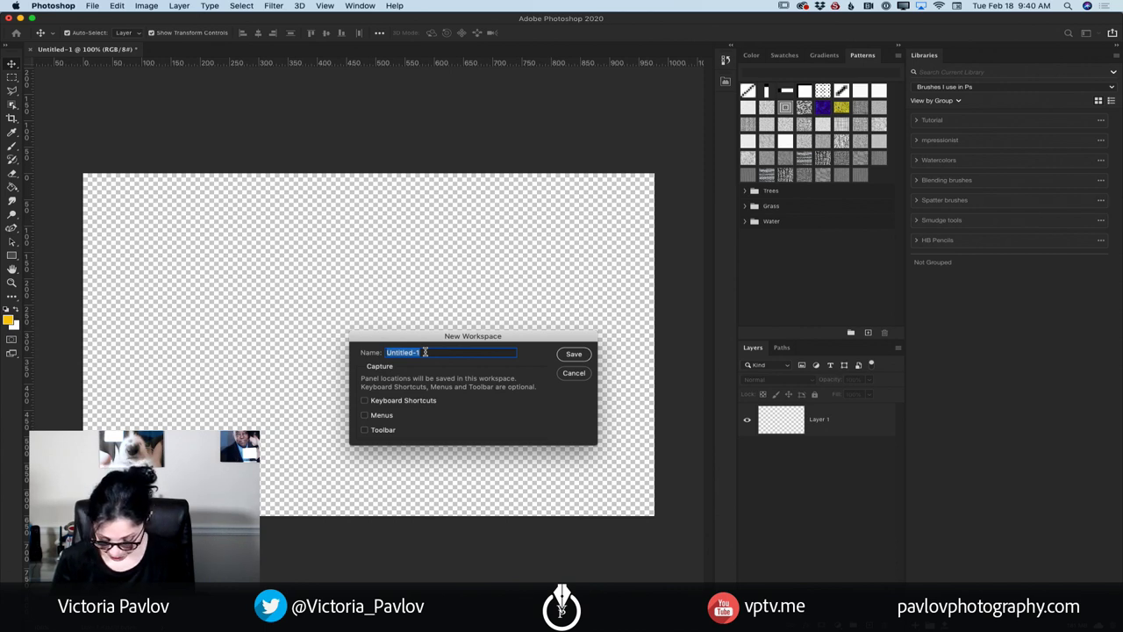
{"action": "type", "text": "Painting Classs"}
{"action": "key", "text": "BackSpace"}
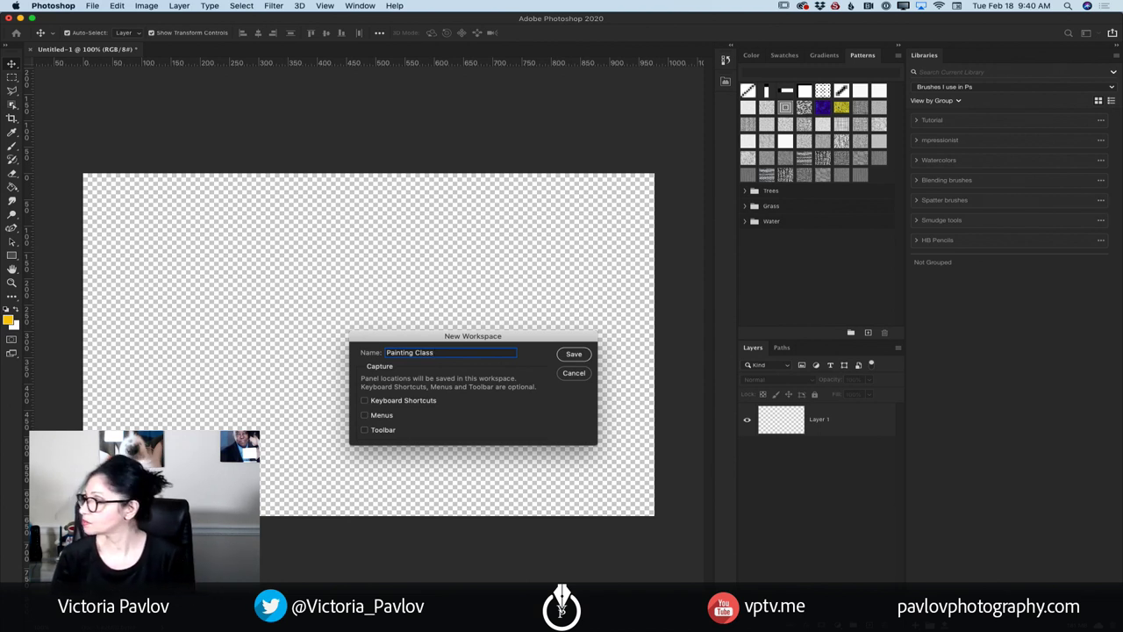
{"action": "key", "text": "Tab"}
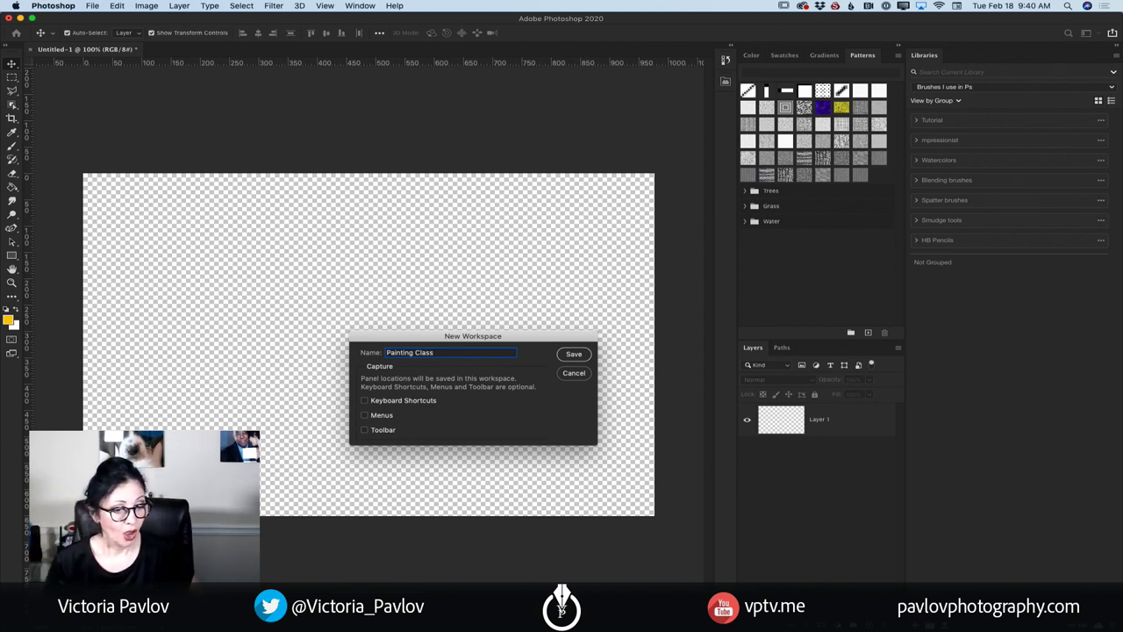
{"action": "left_click", "coordinate": [365, 416]}
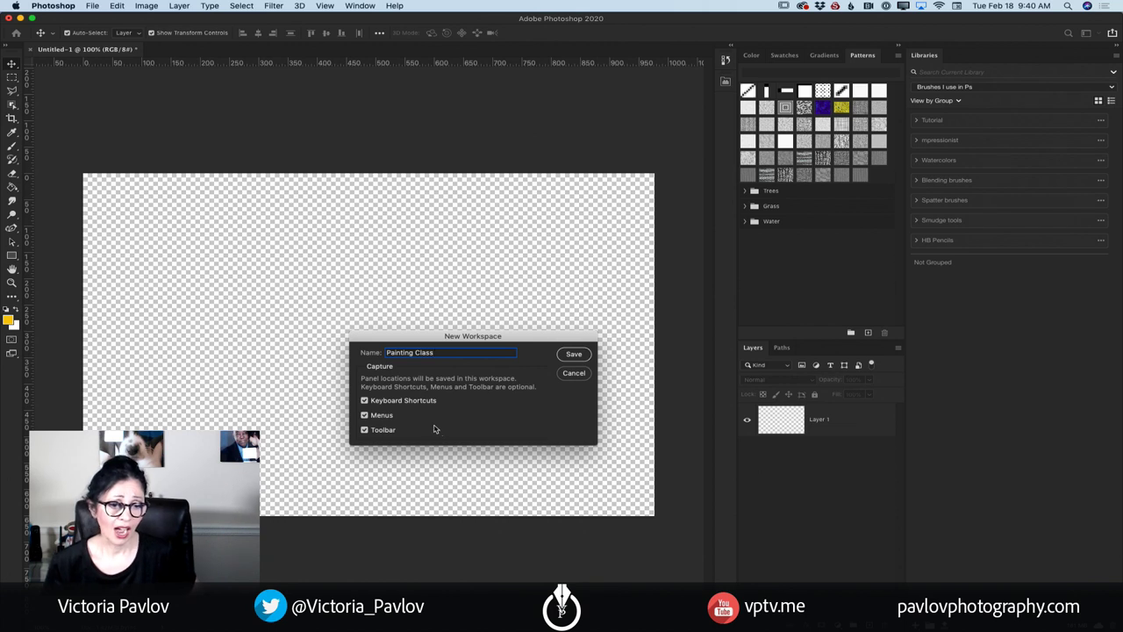
{"action": "left_click", "coordinate": [575, 355]}
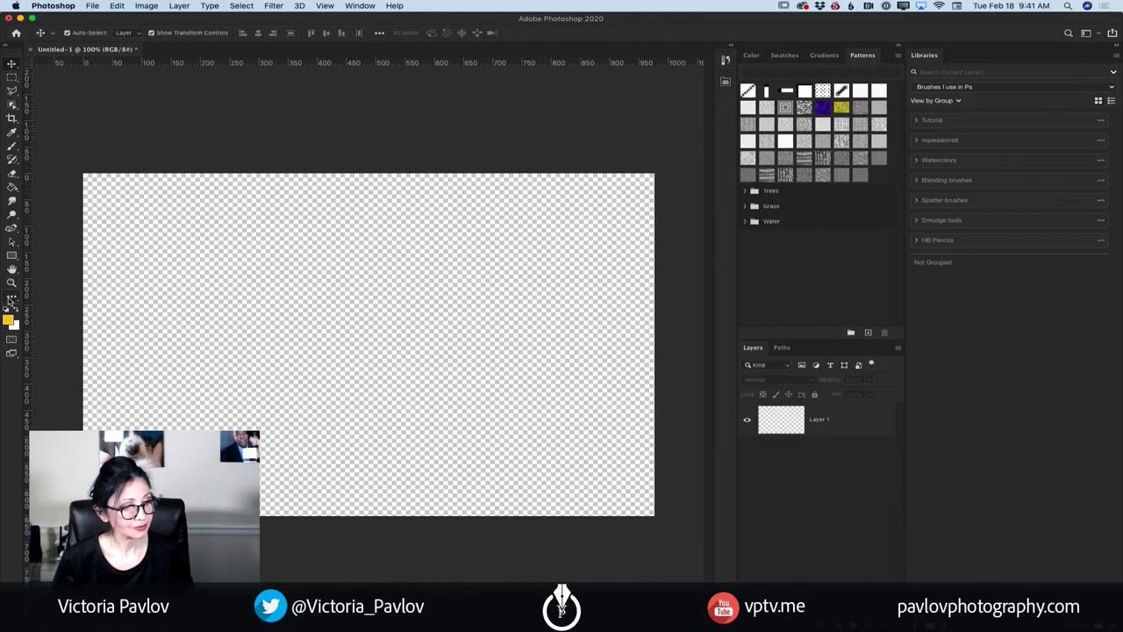
Activate the Horizontal Type, Patch and Spot Healing Brush tools in turn from the toolbar's extra tools
{"action": "key", "text": "t"}
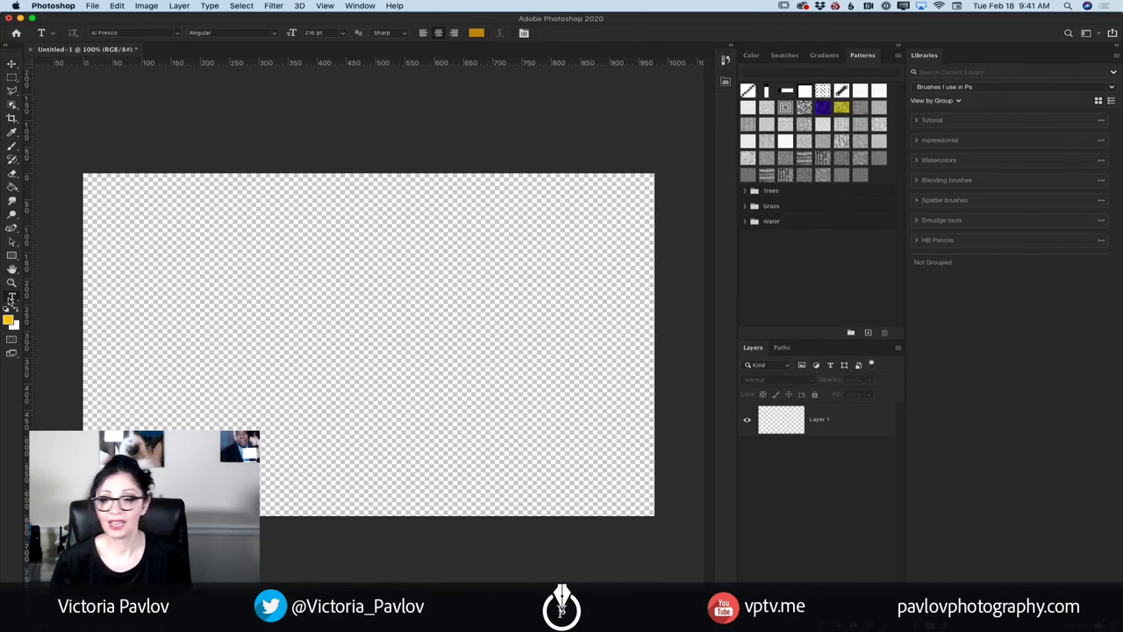
{"action": "left_click", "coordinate": [10, 298]}
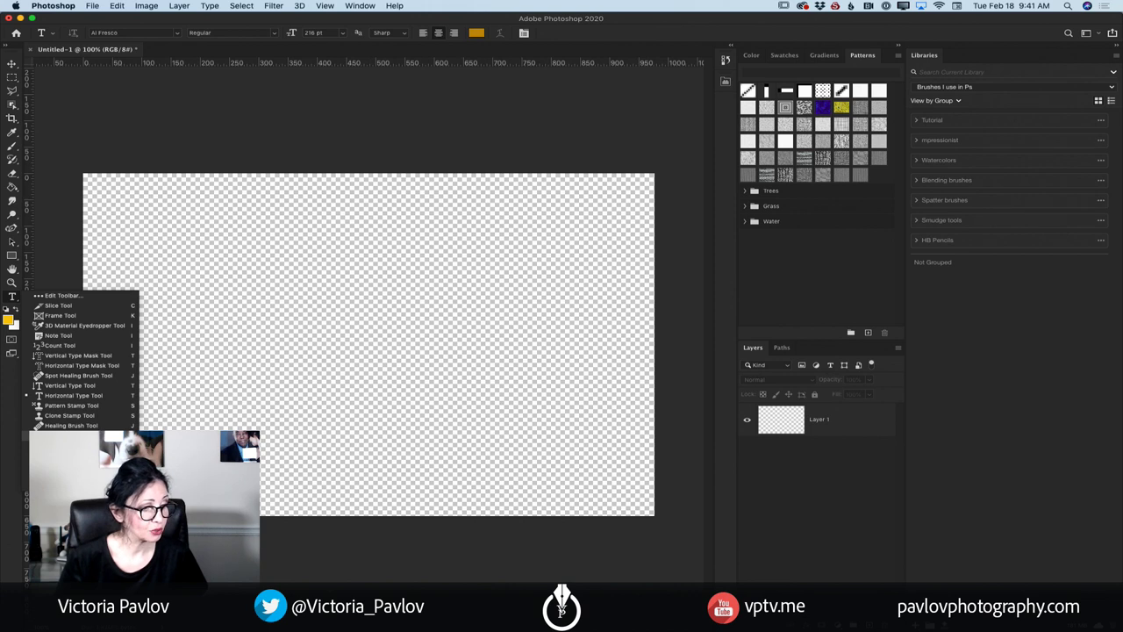
{"action": "left_click", "coordinate": [70, 435]}
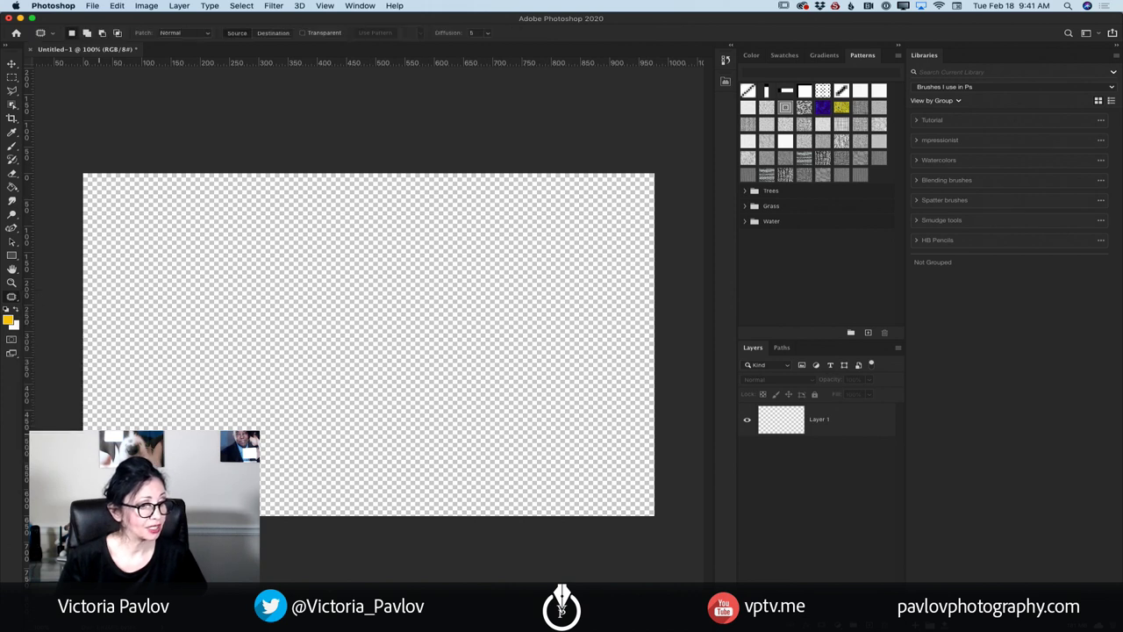
{"action": "left_click", "coordinate": [12, 298]}
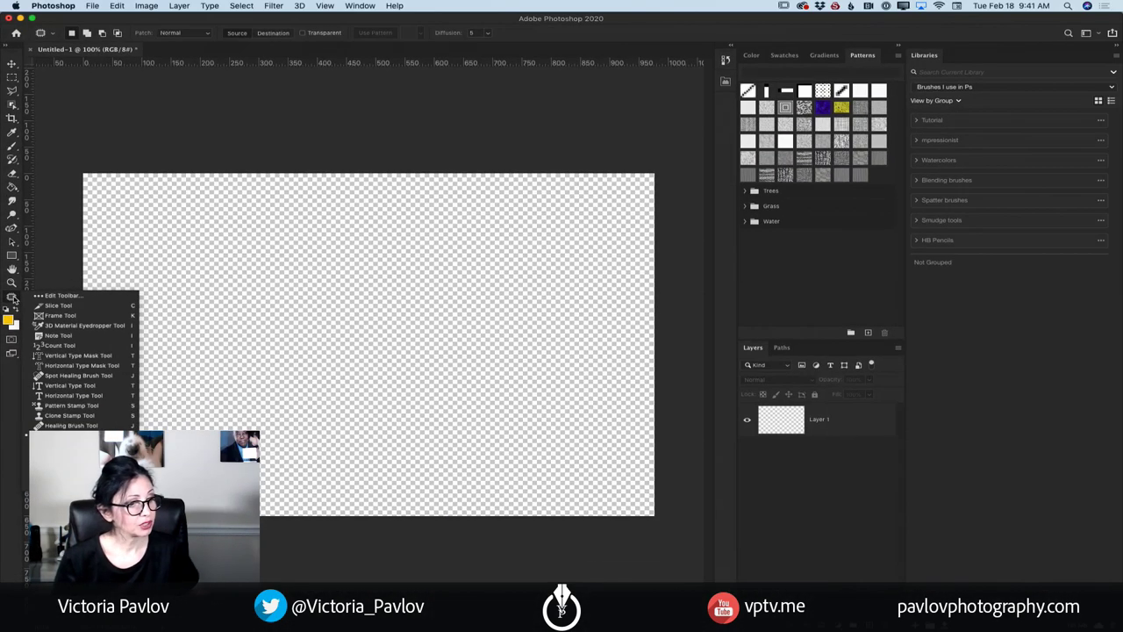
{"action": "left_click", "coordinate": [73, 377]}
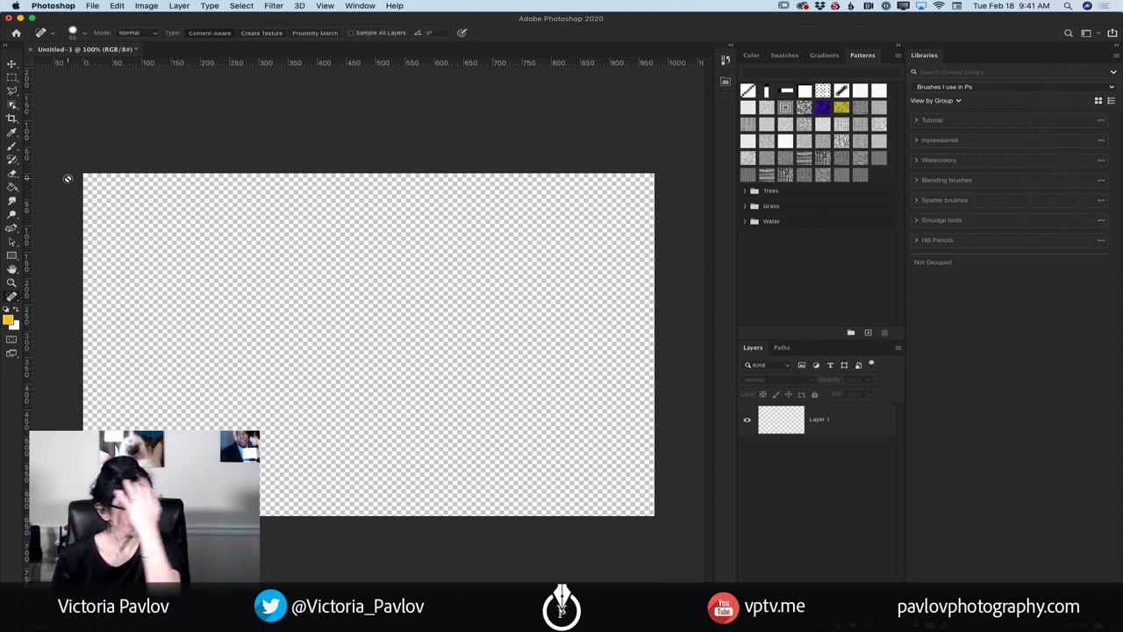
Open the toolbar customization, examine its option for restoring the defaults and cancel without changes
{"action": "left_click", "coordinate": [114, 7]}
{"action": "left_click", "coordinate": [132, 422]}
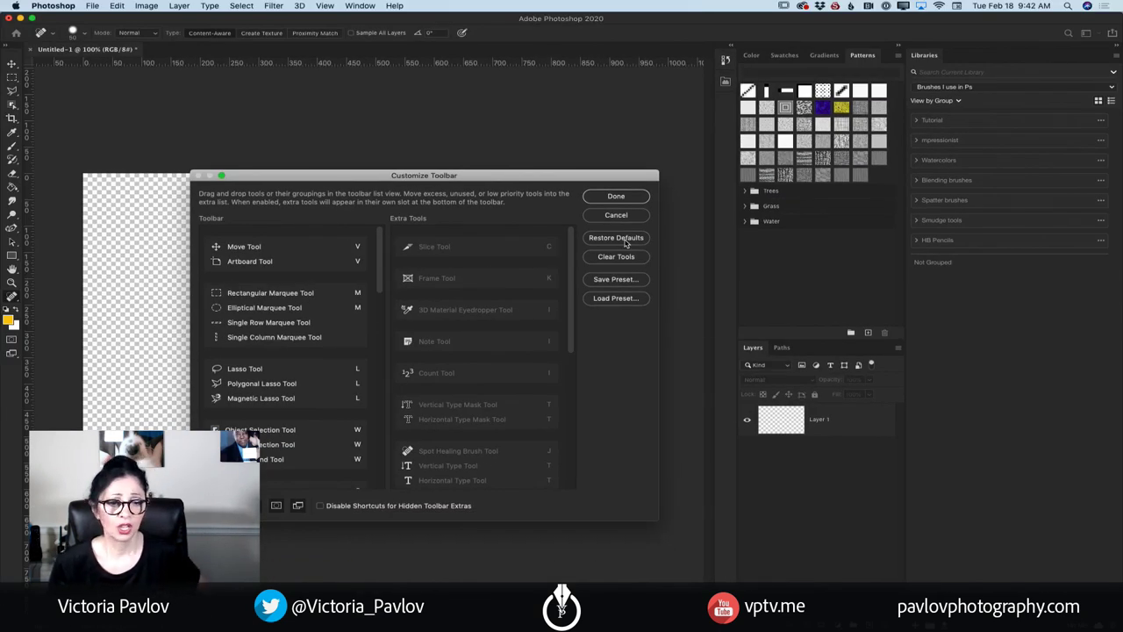
{"action": "left_click", "coordinate": [620, 217]}
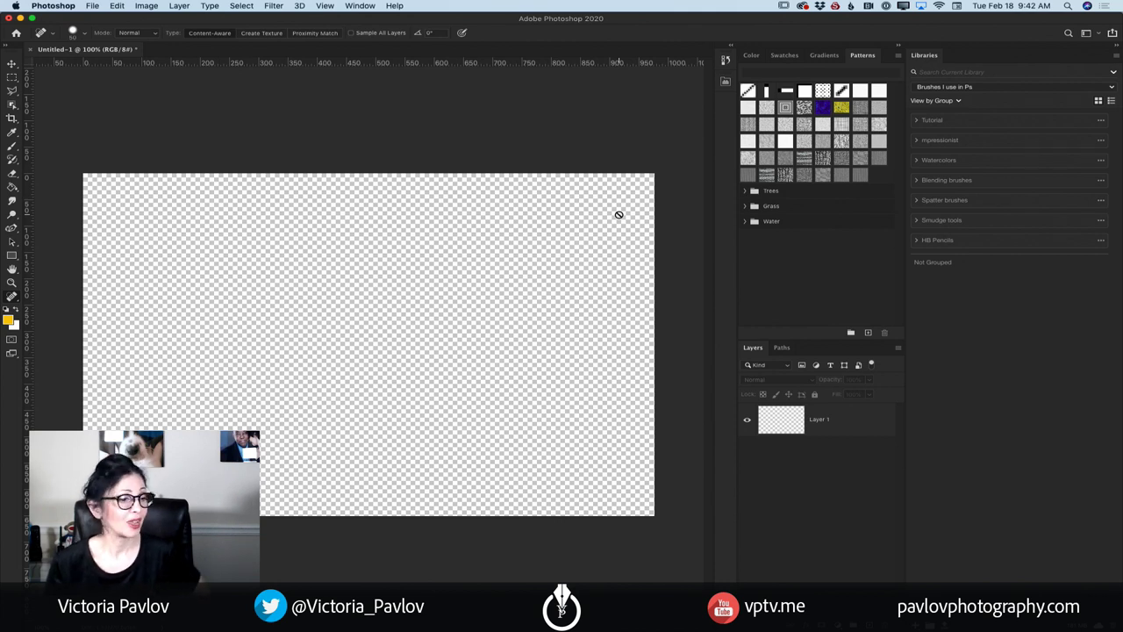
Activate the Brush tool, then open the Brush Settings and Brushes panels and dock them in the Color panel group
{"action": "left_click", "coordinate": [15, 148]}
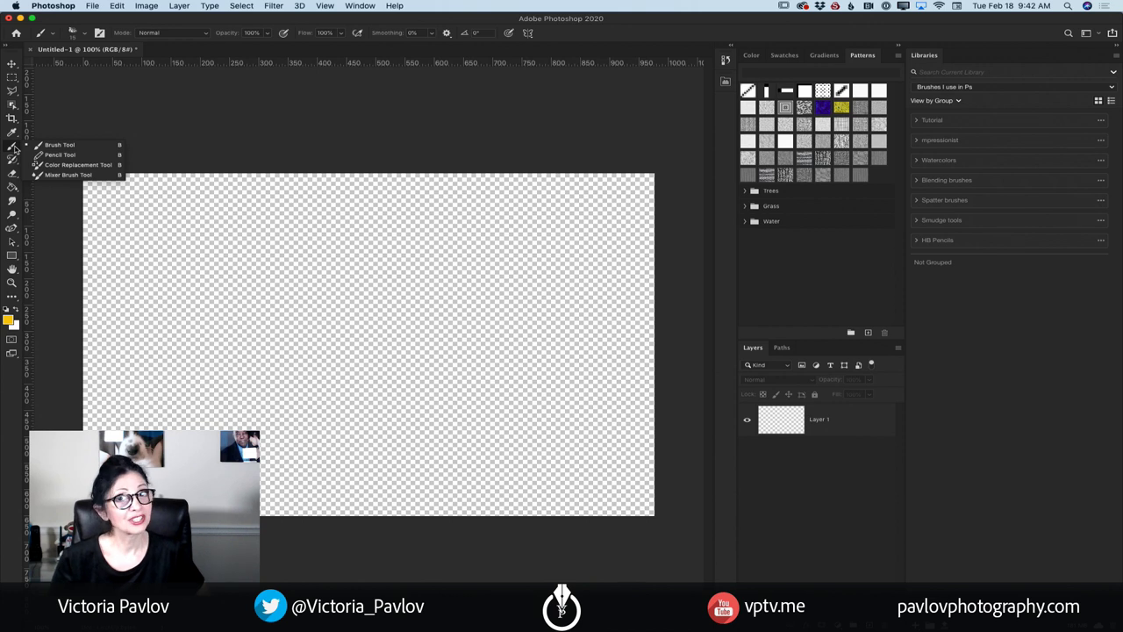
{"action": "left_click", "coordinate": [54, 145]}
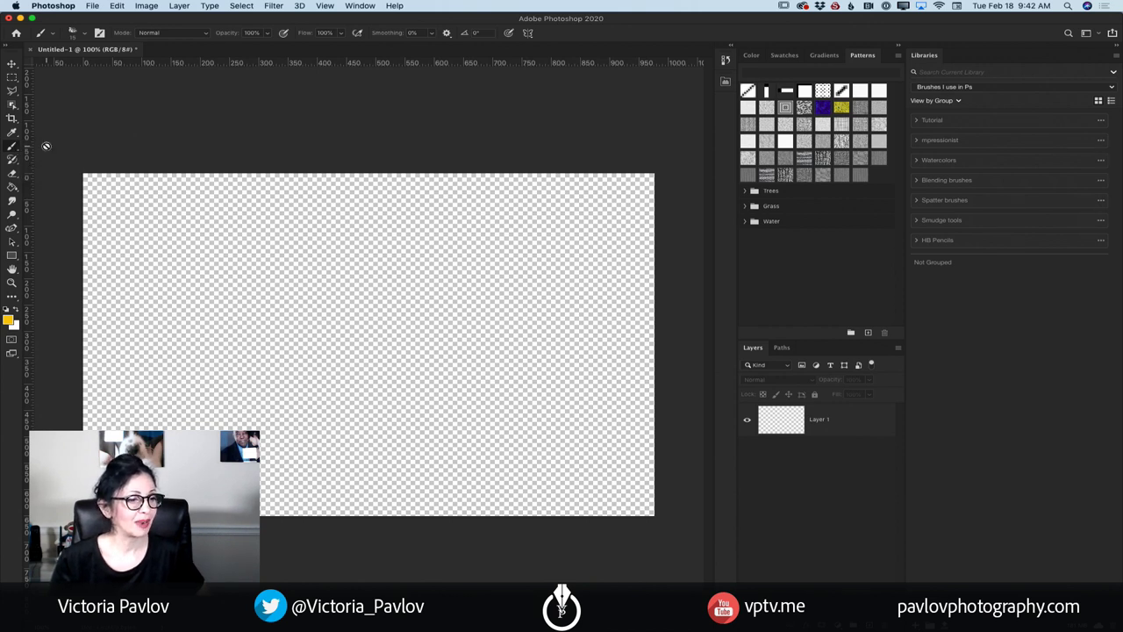
{"action": "left_click", "coordinate": [99, 34]}
{"action": "mouse_move", "coordinate": [657, 80]}
{"action": "left_mouse_down"}
{"action": "mouse_move", "coordinate": [535, 128]}
{"action": "mouse_move", "coordinate": [439, 131]}
{"action": "mouse_move", "coordinate": [466, 128]}
{"action": "left_mouse_up"}
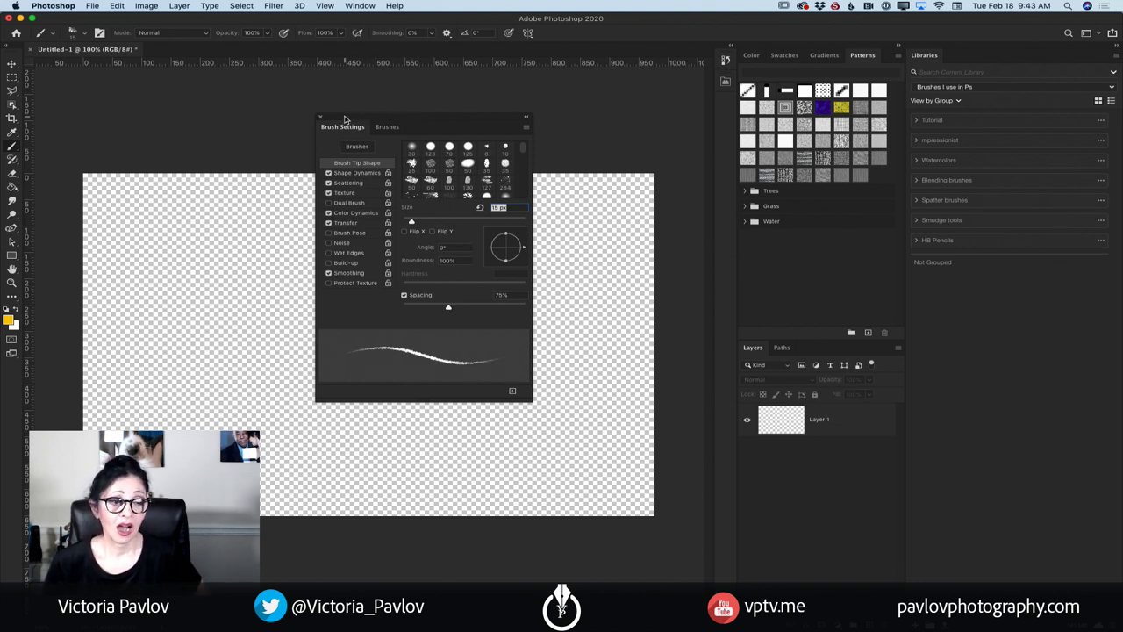
{"action": "left_click_drag", "start_coordinate": [344, 118], "coordinate": [350, 129]}
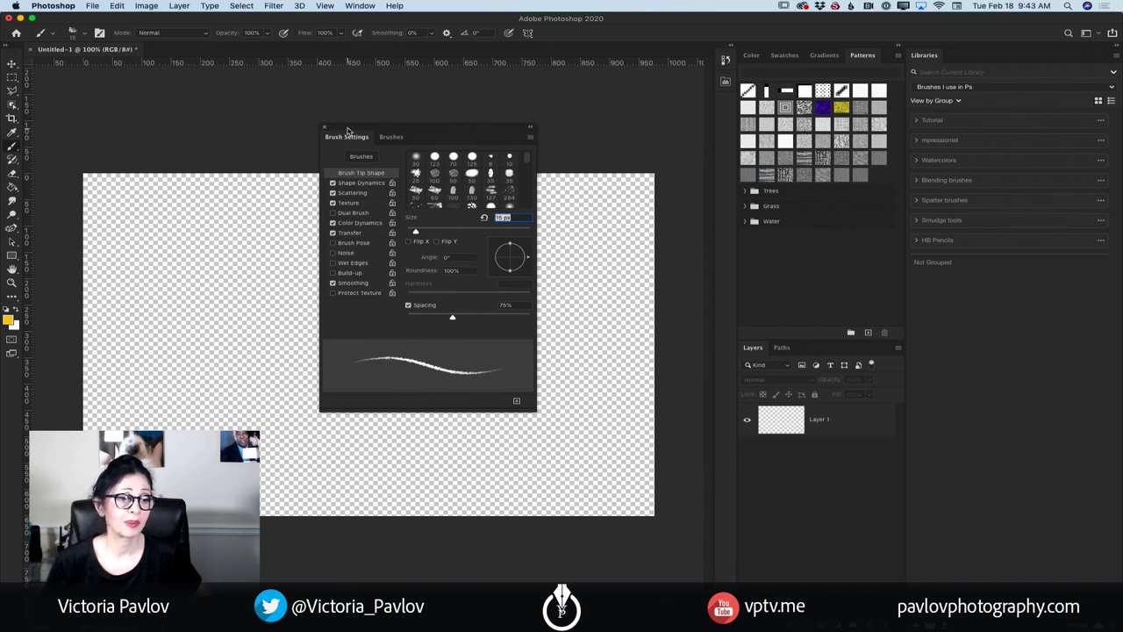
{"action": "left_click_drag", "start_coordinate": [346, 128], "coordinate": [805, 59]}
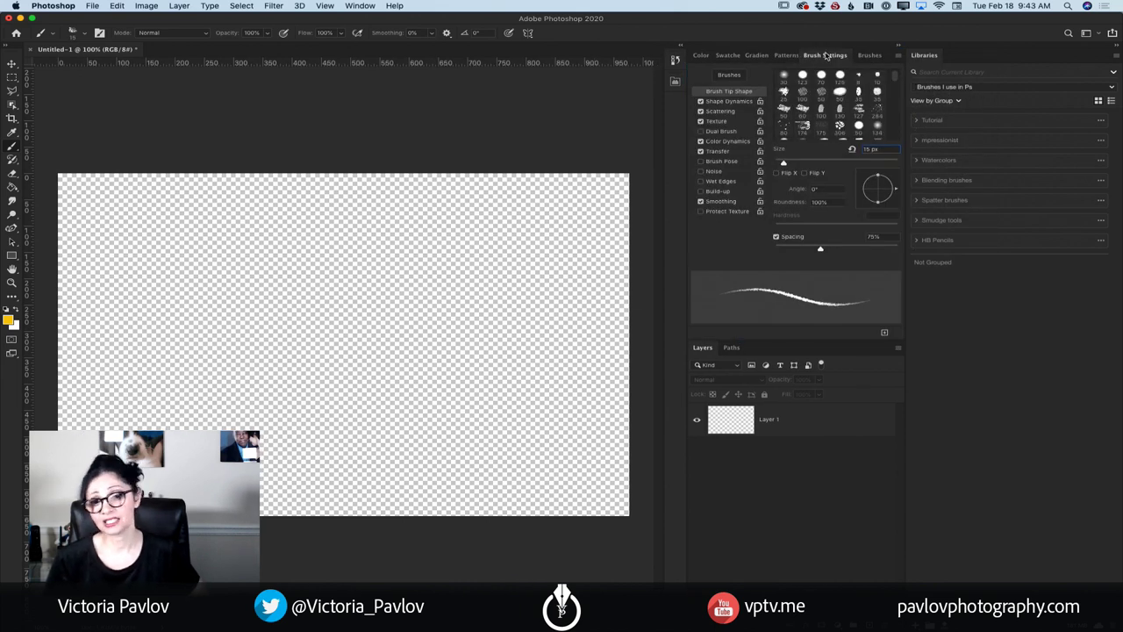
{"action": "left_click", "coordinate": [360, 7]}
{"action": "mouse_move", "coordinate": [379, 33]}
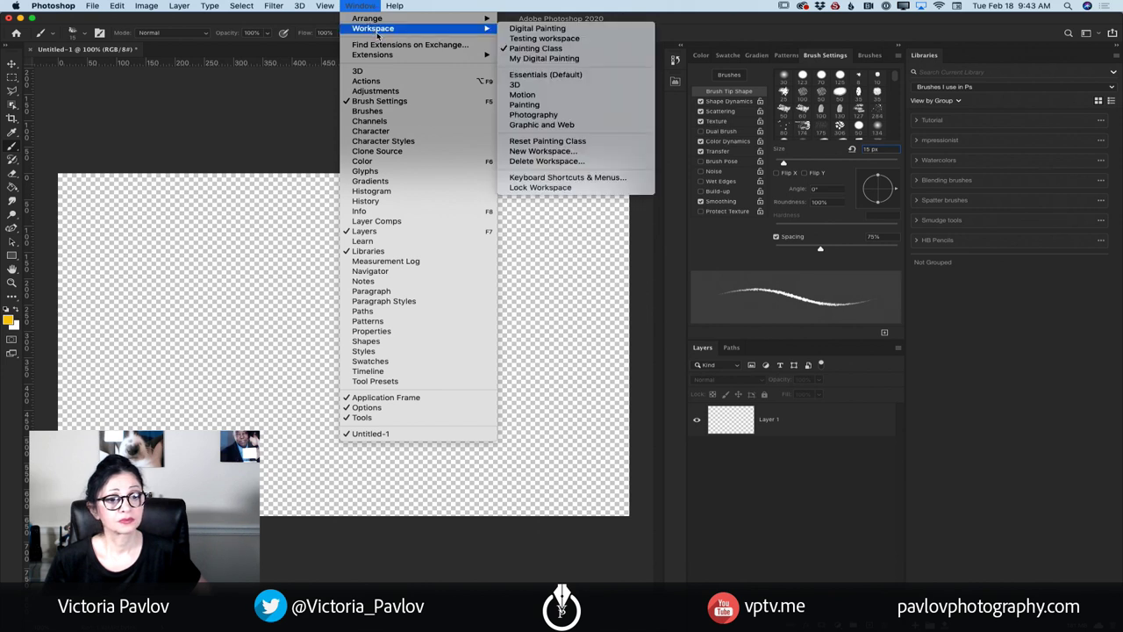
{"action": "left_click", "coordinate": [273, 91]}
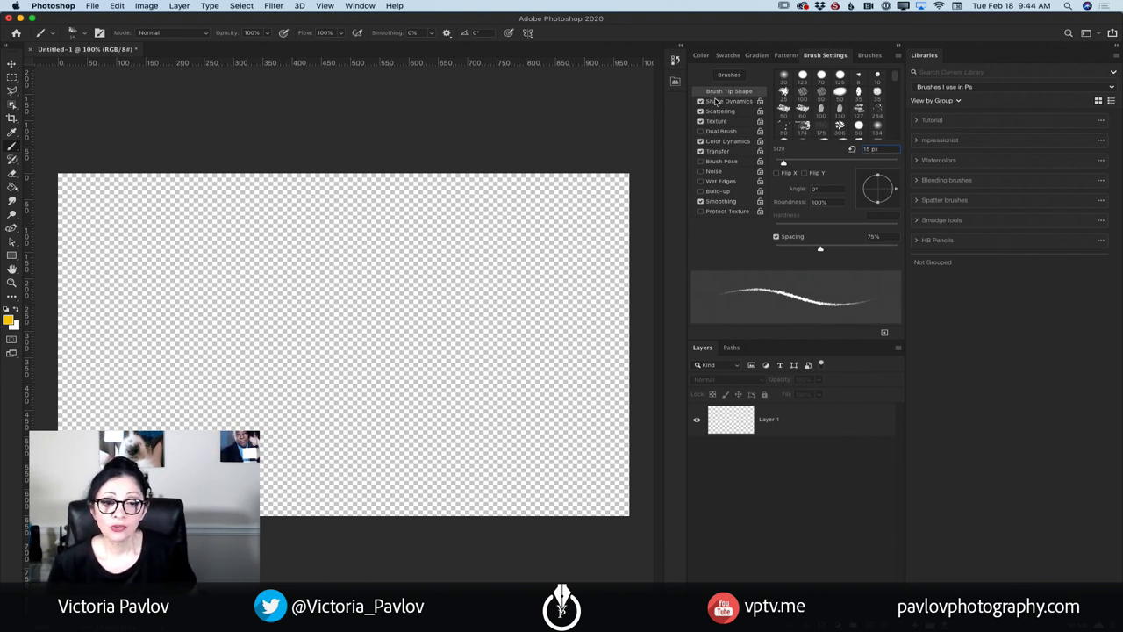
Undock the Brushes panel into a floating window over the canvas and enlarge it to cover most of the document area
{"action": "left_click_drag", "start_coordinate": [869, 55], "coordinate": [294, 101]}
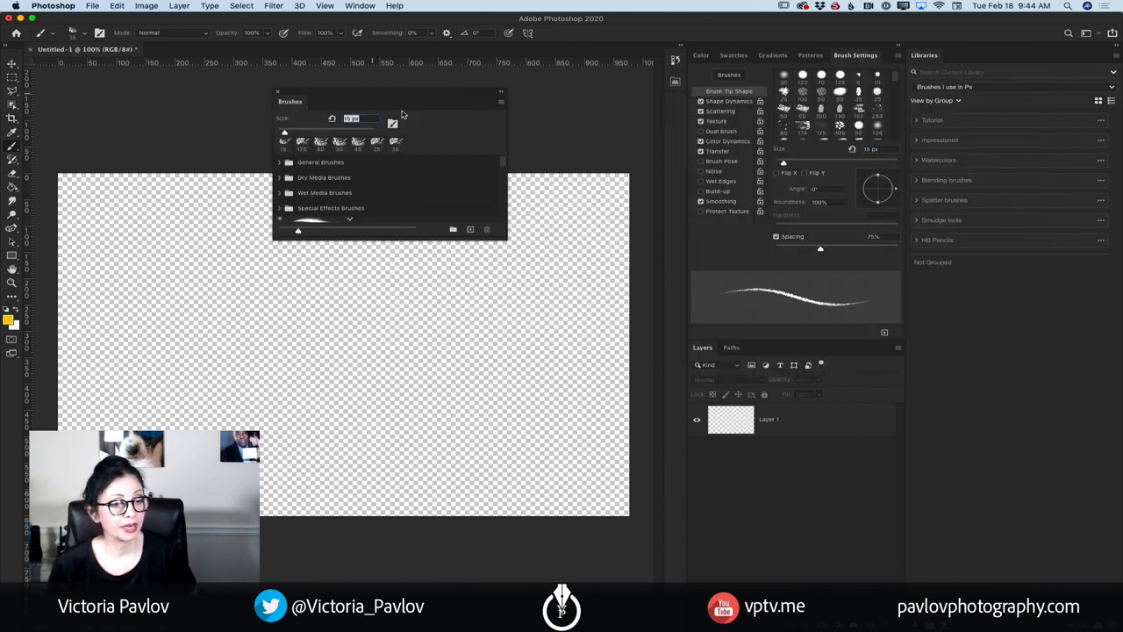
{"action": "mouse_move", "coordinate": [501, 235]}
{"action": "left_mouse_down"}
{"action": "mouse_move", "coordinate": [596, 580]}
{"action": "mouse_move", "coordinate": [633, 580]}
{"action": "left_mouse_up"}
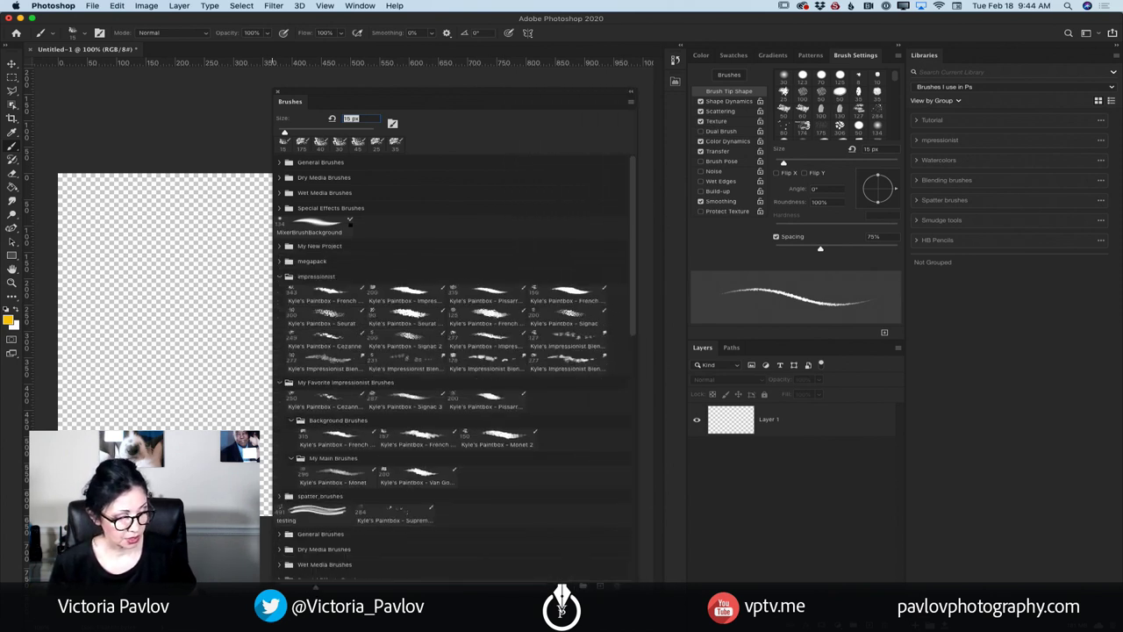
{"action": "left_click_drag", "start_coordinate": [274, 351], "coordinate": [60, 351]}
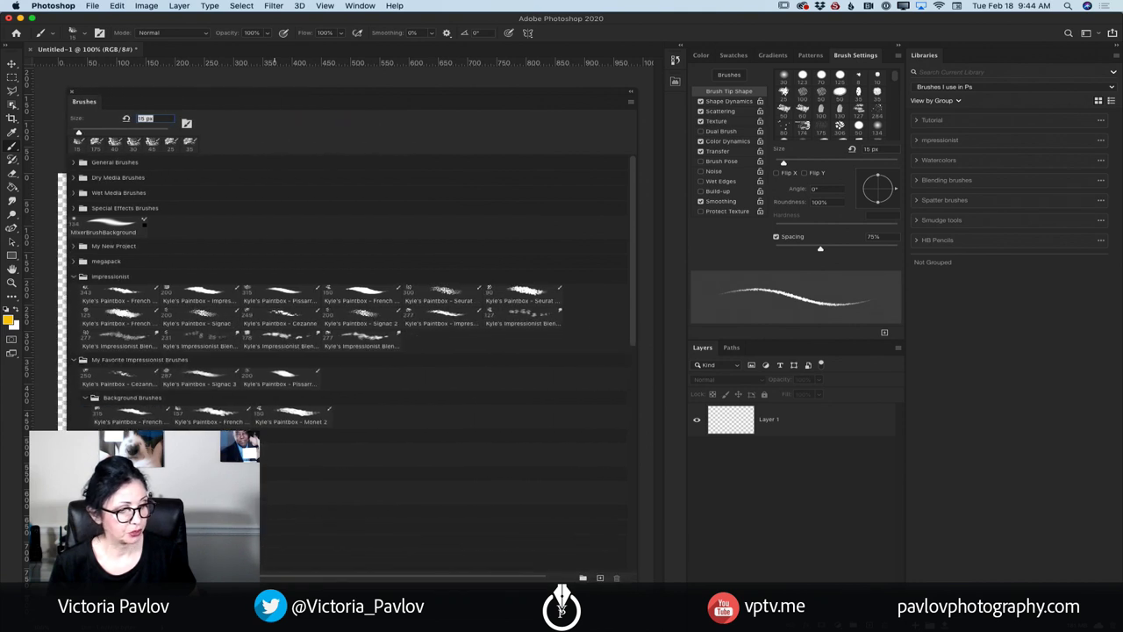
Collapse the impressionist and My Favorite Impressionist Brushes groups, and look over the Brushes panel's options
{"action": "left_click", "coordinate": [75, 277]}
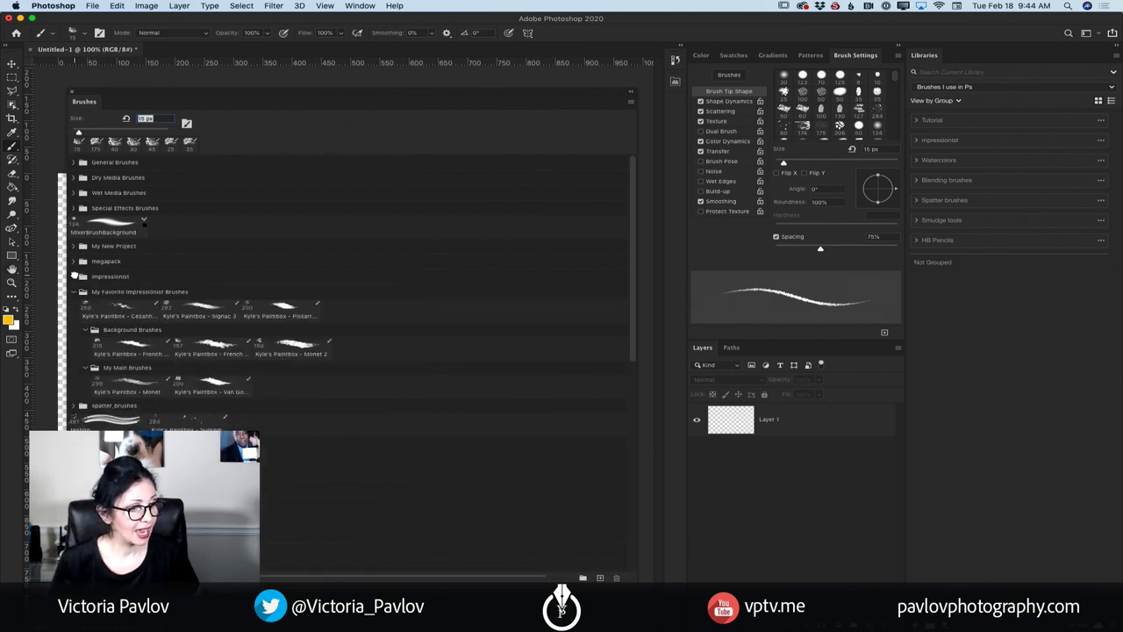
{"action": "left_click", "coordinate": [74, 292]}
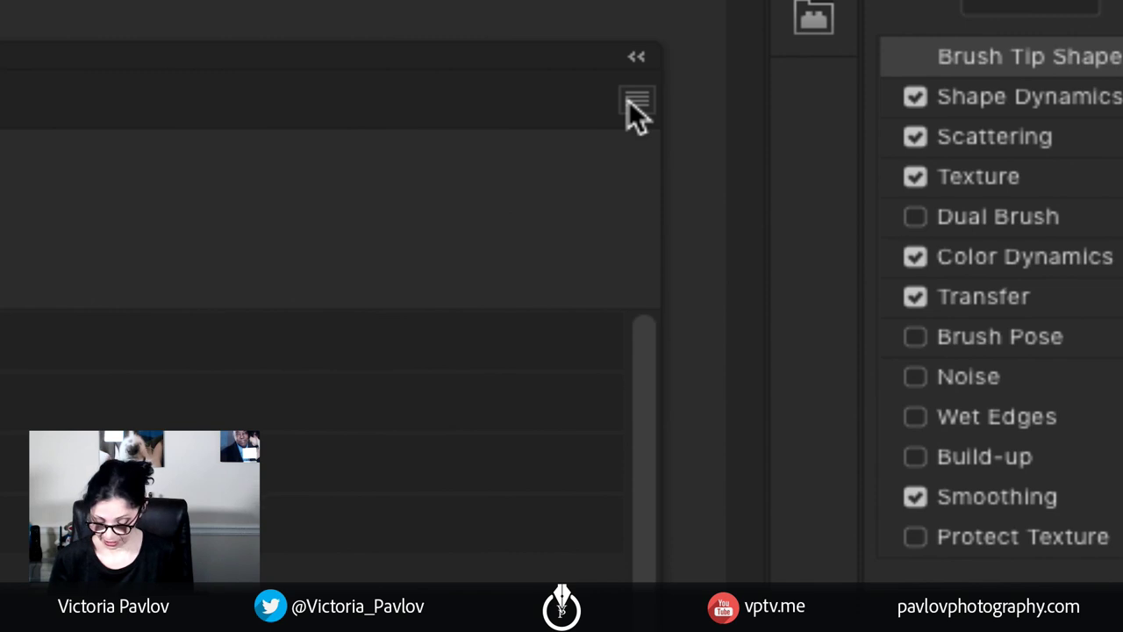
{"action": "left_click", "coordinate": [632, 101]}
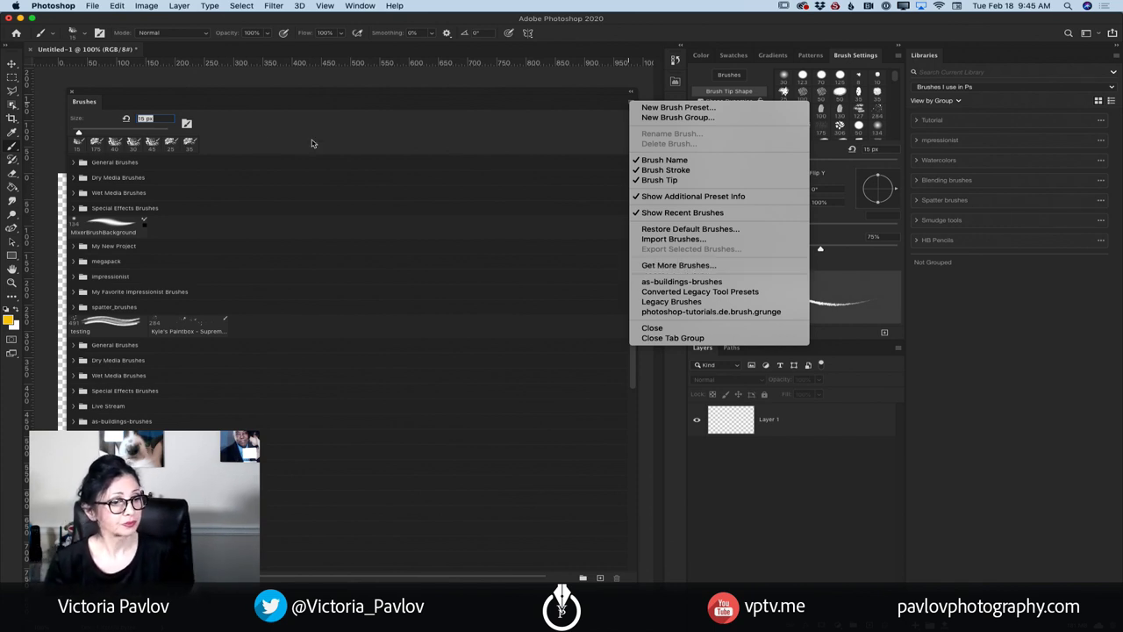
{"action": "left_click", "coordinate": [256, 103]}
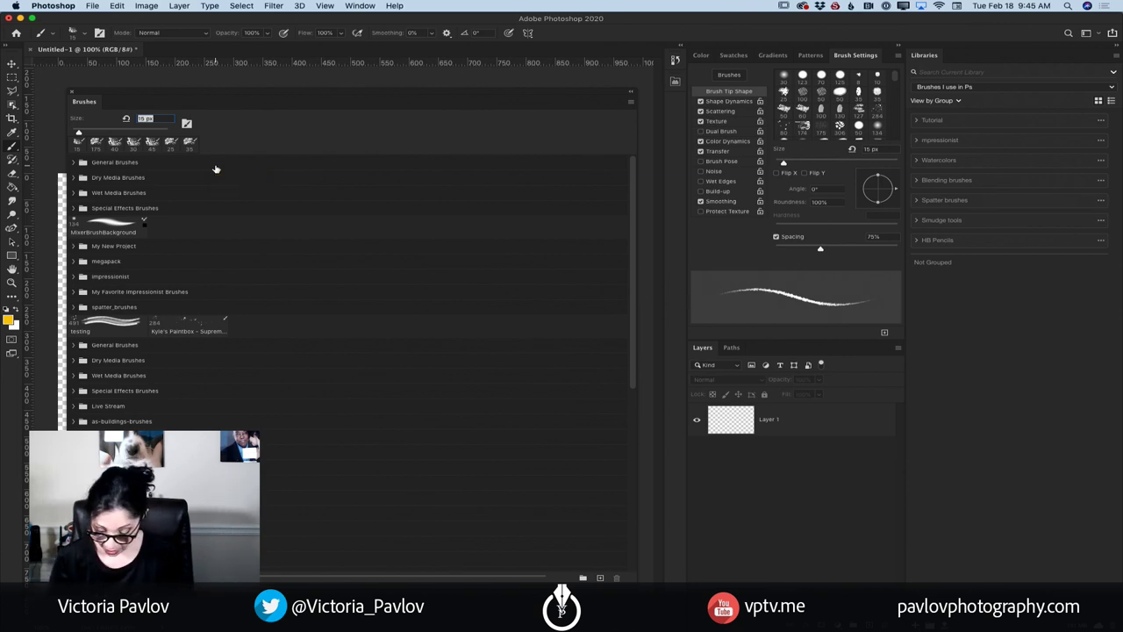
Look through the brush groups and expand the watercolor group to show its brushes
{"action": "scroll", "coordinate": [104, 281], "scroll_direction": "down", "scroll_amount": 1}
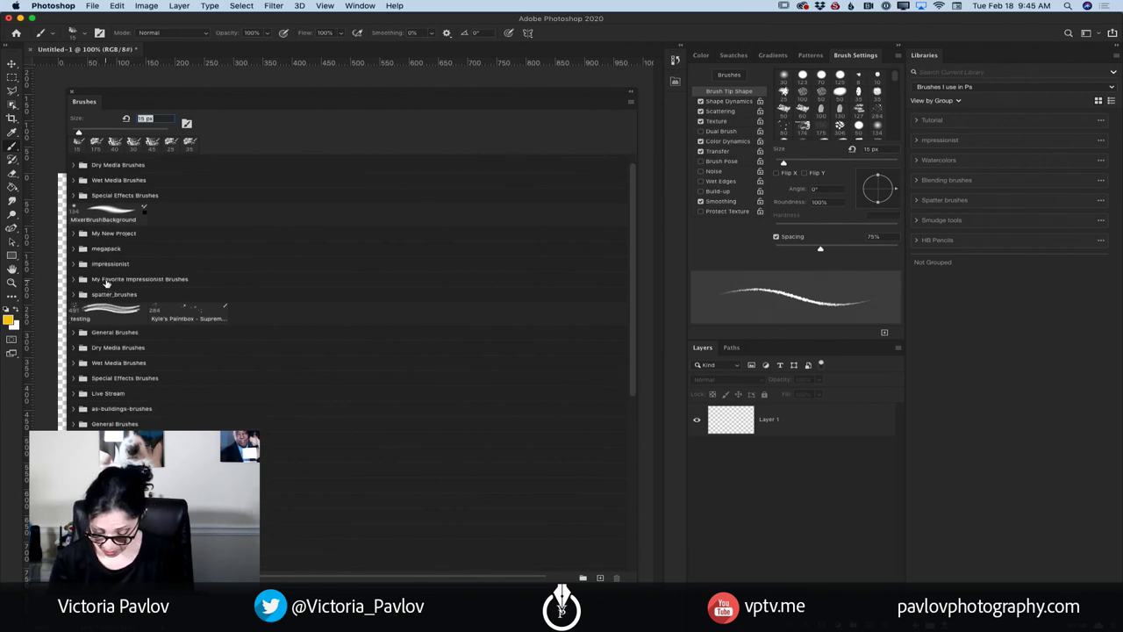
{"action": "scroll", "coordinate": [104, 283], "scroll_direction": "down", "scroll_amount": 3}
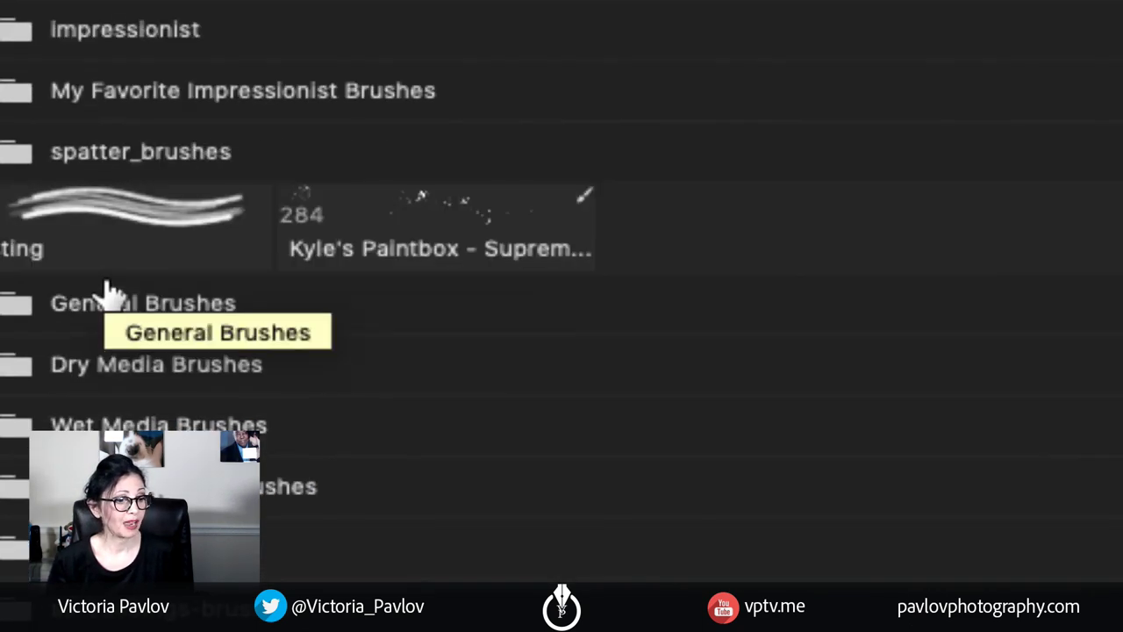
{"action": "scroll", "coordinate": [105, 285], "scroll_direction": "down", "scroll_amount": 15}
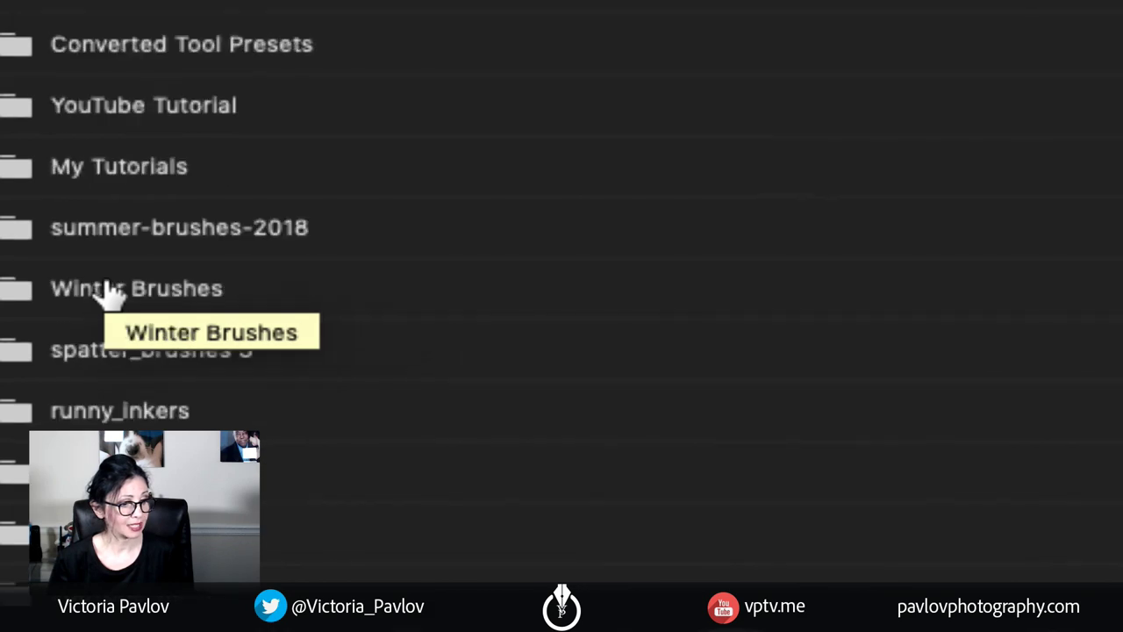
{"action": "scroll", "coordinate": [105, 292], "scroll_direction": "down", "scroll_amount": 5}
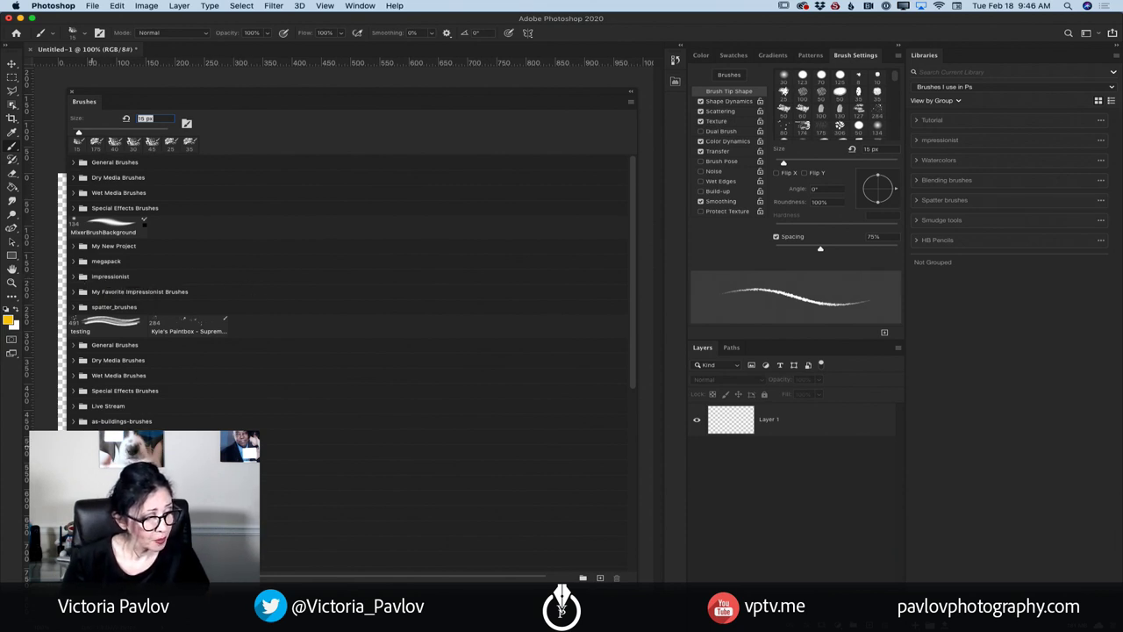
{"action": "scroll", "coordinate": [351, 289], "scroll_direction": "down", "scroll_amount": 3}
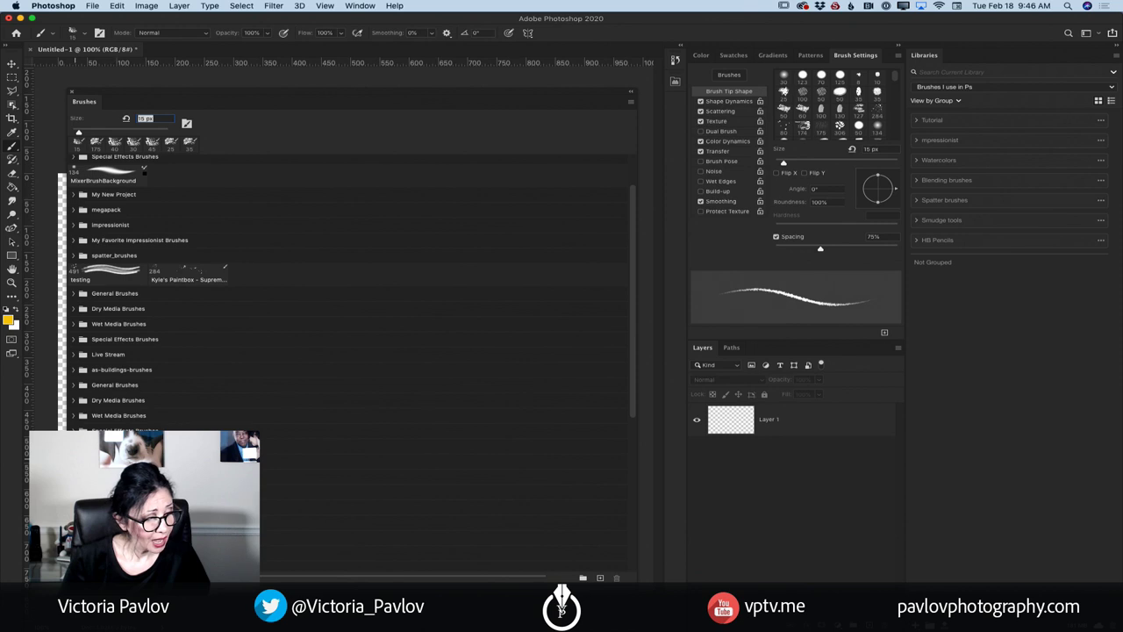
{"action": "left_click", "coordinate": [74, 460]}
{"action": "scroll", "coordinate": [74, 460], "scroll_direction": "down", "scroll_amount": 10}
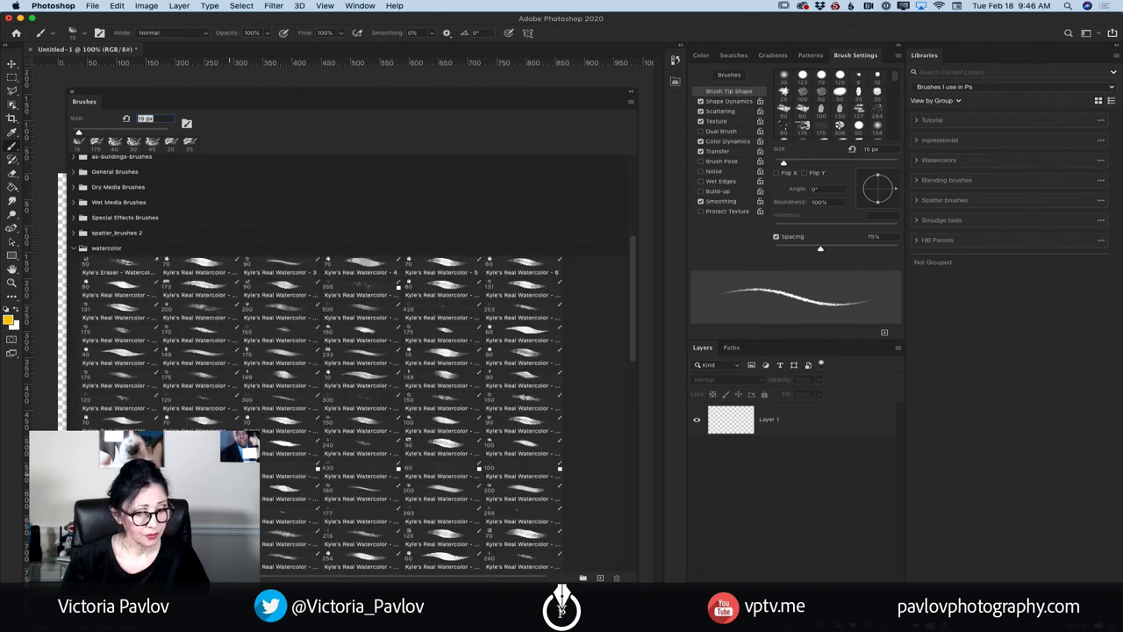
{"action": "scroll", "coordinate": [283, 536], "scroll_direction": "down", "scroll_amount": 3}
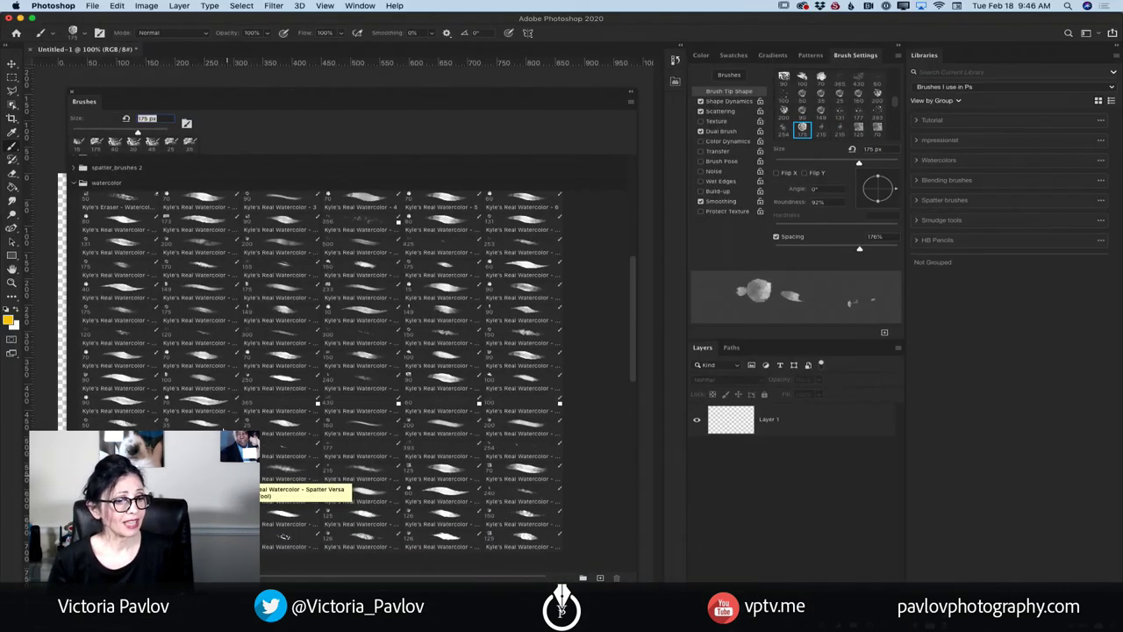
Preview the Color Magic 2, Sparse Bristle and Streaker brushes in the watercolor group
{"action": "left_click", "coordinate": [314, 307]}
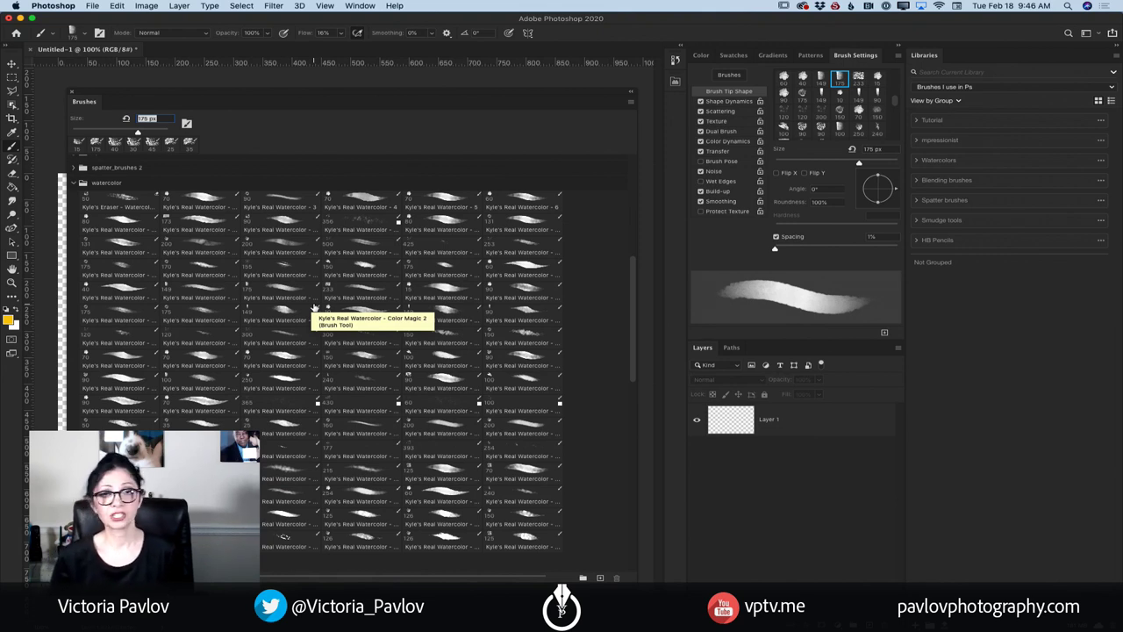
{"action": "left_click", "coordinate": [314, 307]}
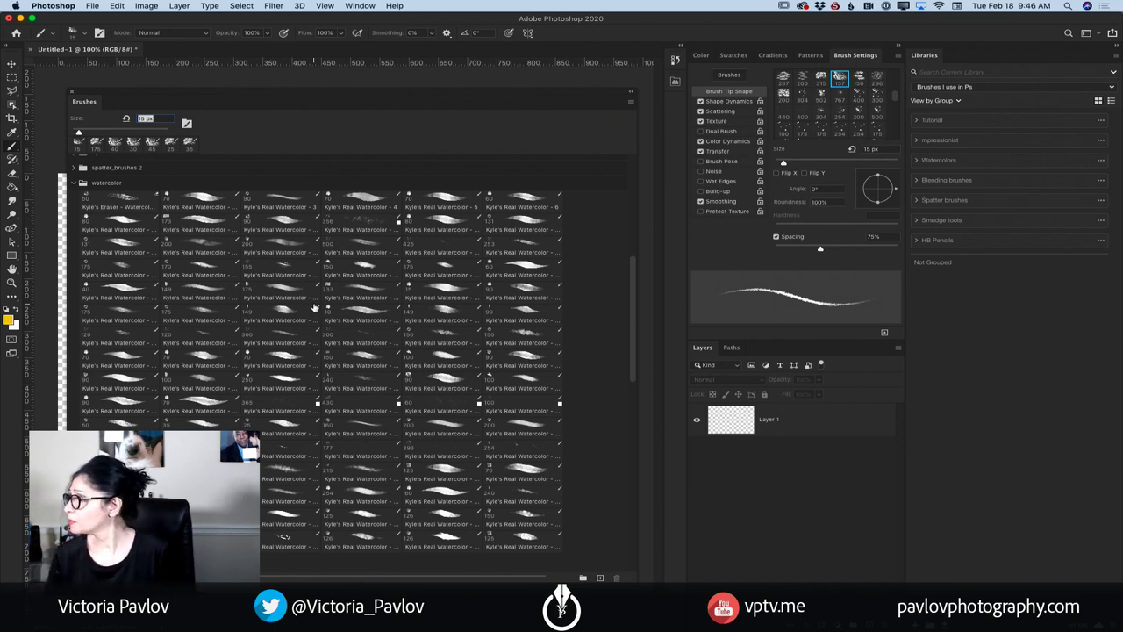
{"action": "scroll", "coordinate": [248, 319], "scroll_direction": "down", "scroll_amount": 4}
{"action": "scroll", "coordinate": [248, 319], "scroll_direction": "down", "scroll_amount": 2}
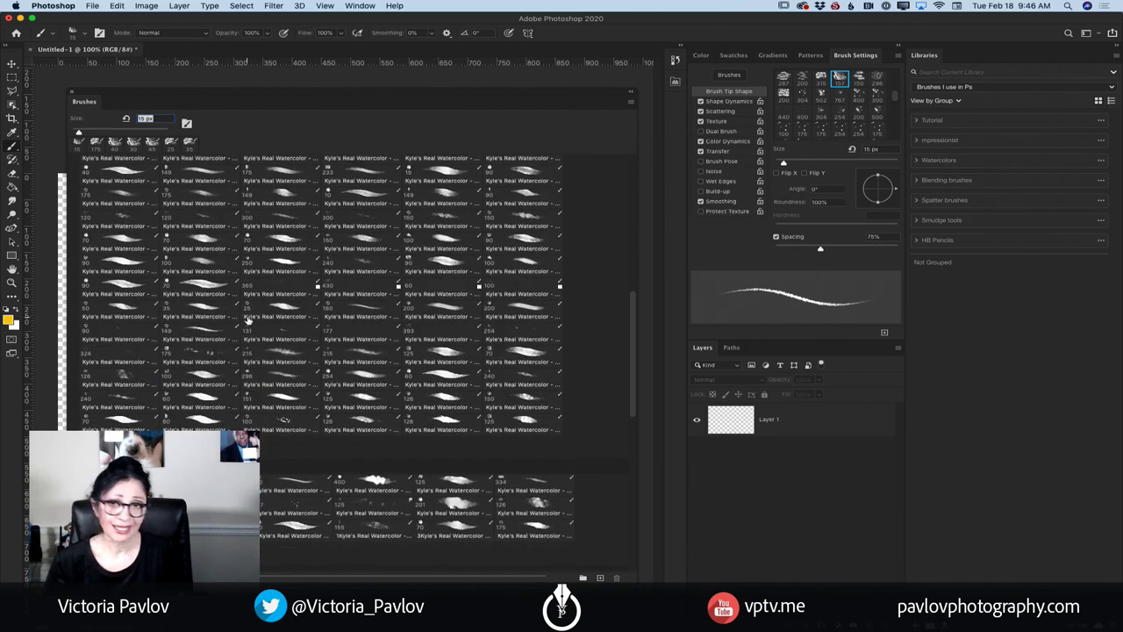
{"action": "left_click", "coordinate": [247, 319]}
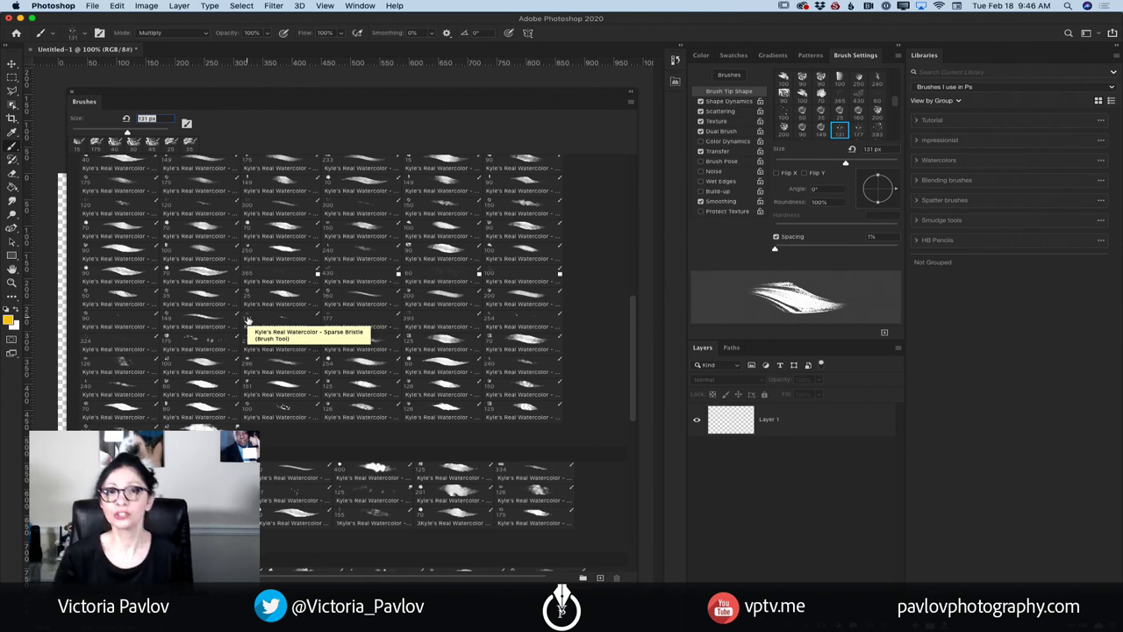
{"action": "left_click", "coordinate": [248, 320]}
{"action": "scroll", "coordinate": [247, 319], "scroll_direction": "down", "scroll_amount": 2}
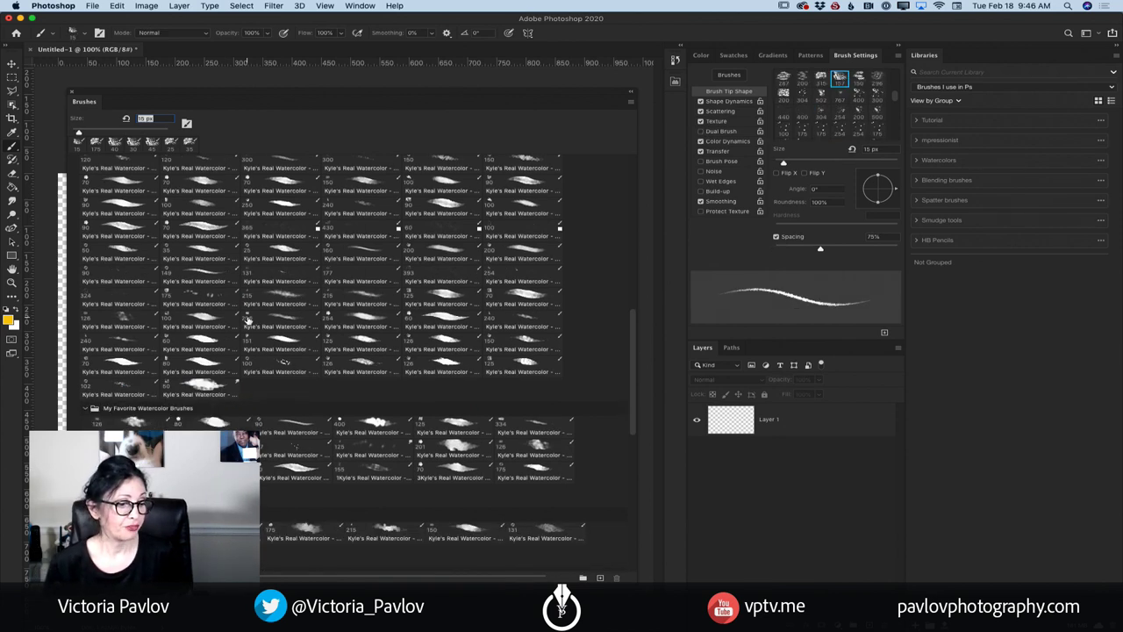
{"action": "left_click", "coordinate": [247, 319]}
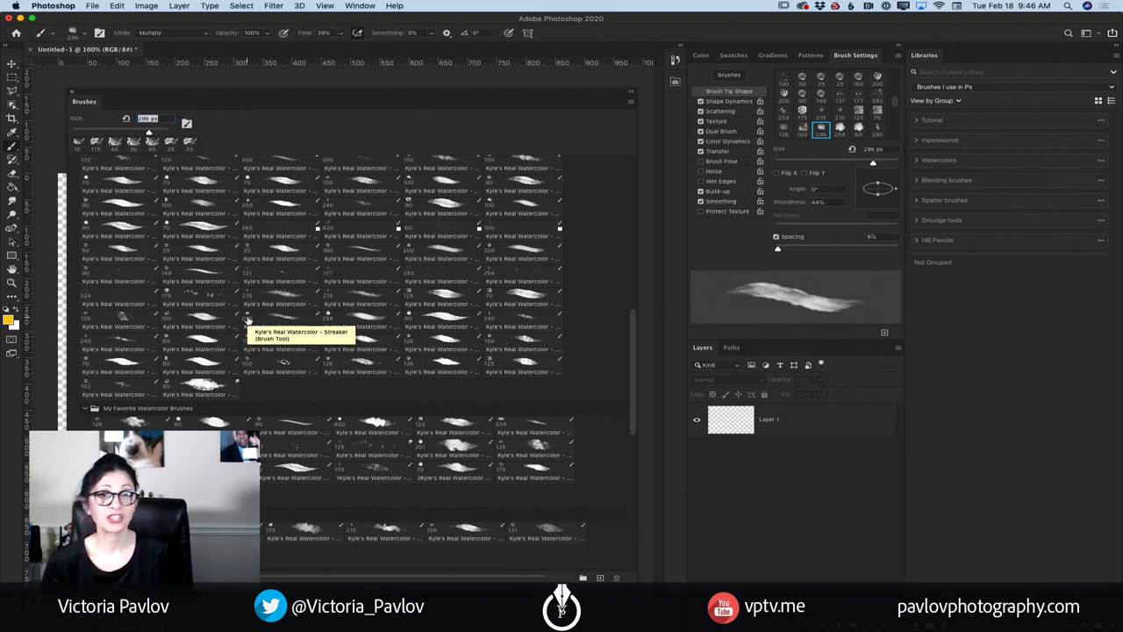
{"action": "left_click", "coordinate": [247, 320]}
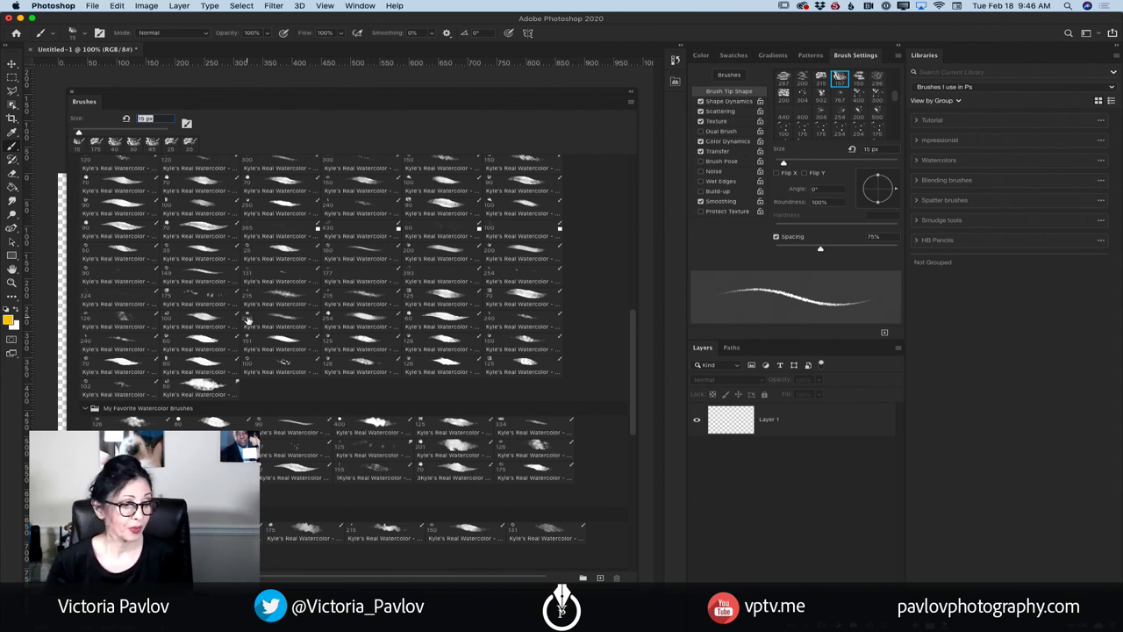
Examine the nested My Favorite Watercolor Brushes and My Background Brushes groups and preview the Stain Damp Paper brush
{"action": "scroll", "coordinate": [117, 413], "scroll_direction": "down", "scroll_amount": 2}
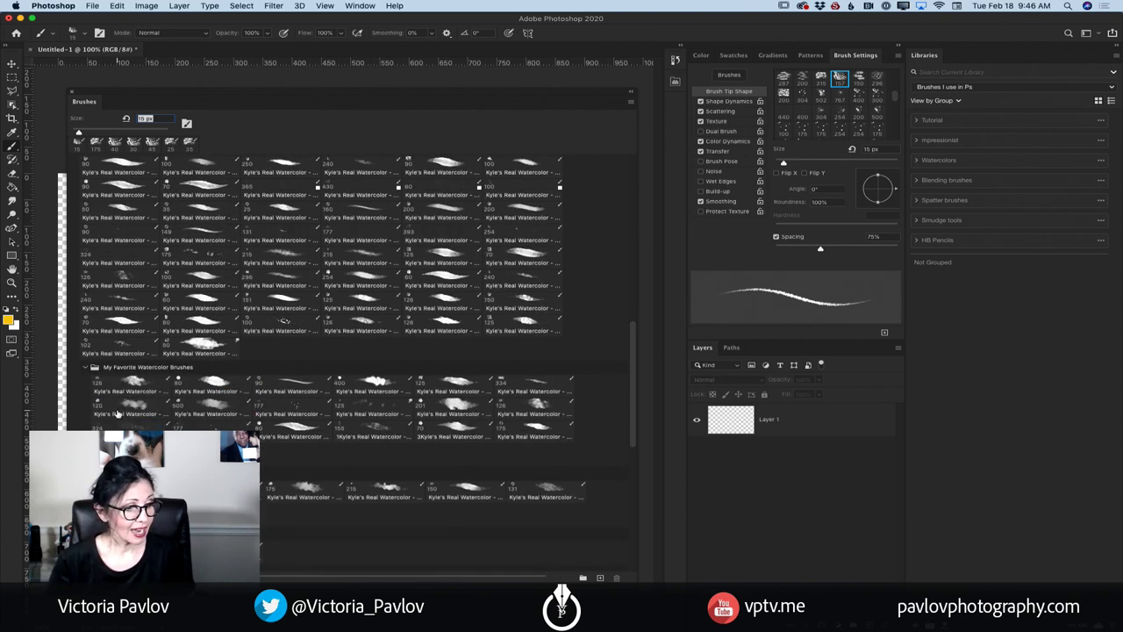
{"action": "scroll", "coordinate": [121, 407], "scroll_direction": "down", "scroll_amount": 2}
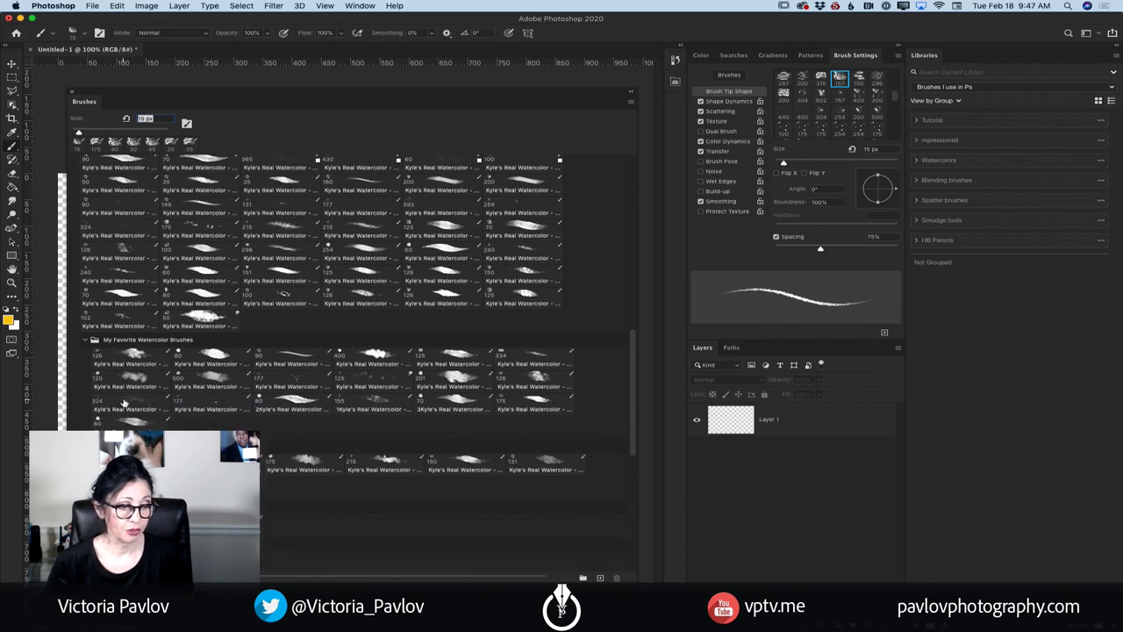
{"action": "scroll", "coordinate": [124, 403], "scroll_direction": "down", "scroll_amount": 2}
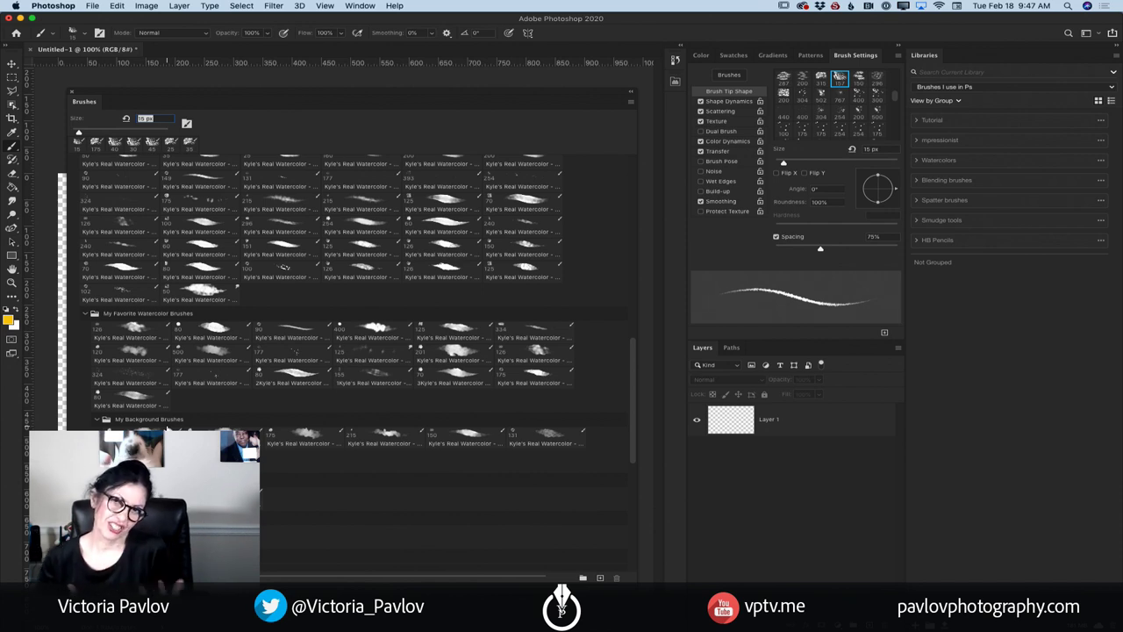
{"action": "left_click", "coordinate": [139, 330]}
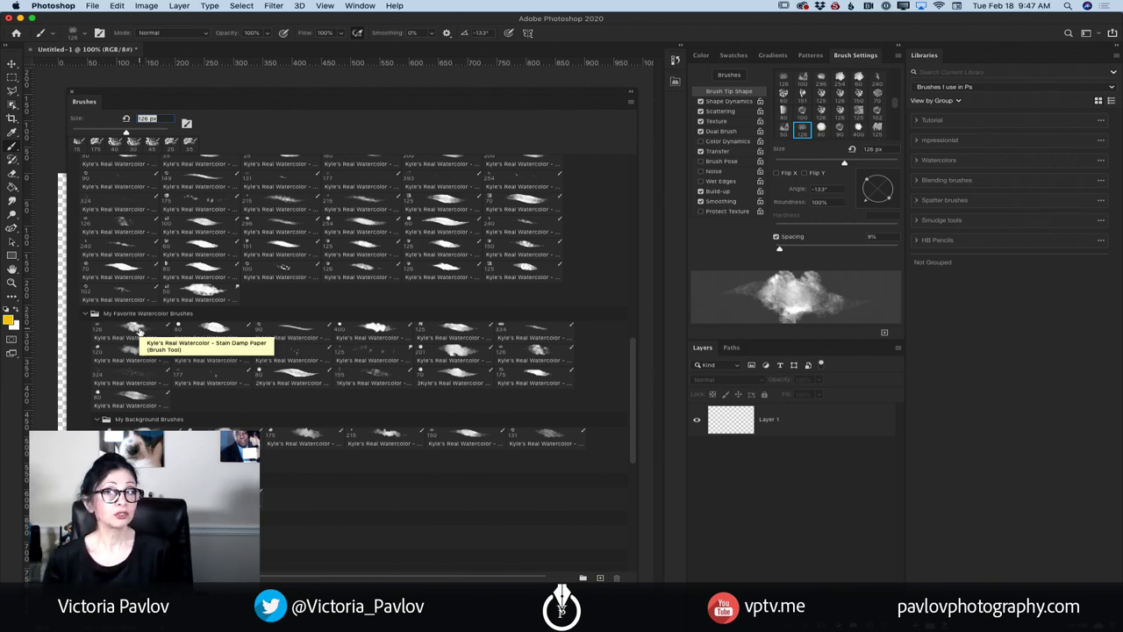
{"action": "left_click", "coordinate": [139, 330]}
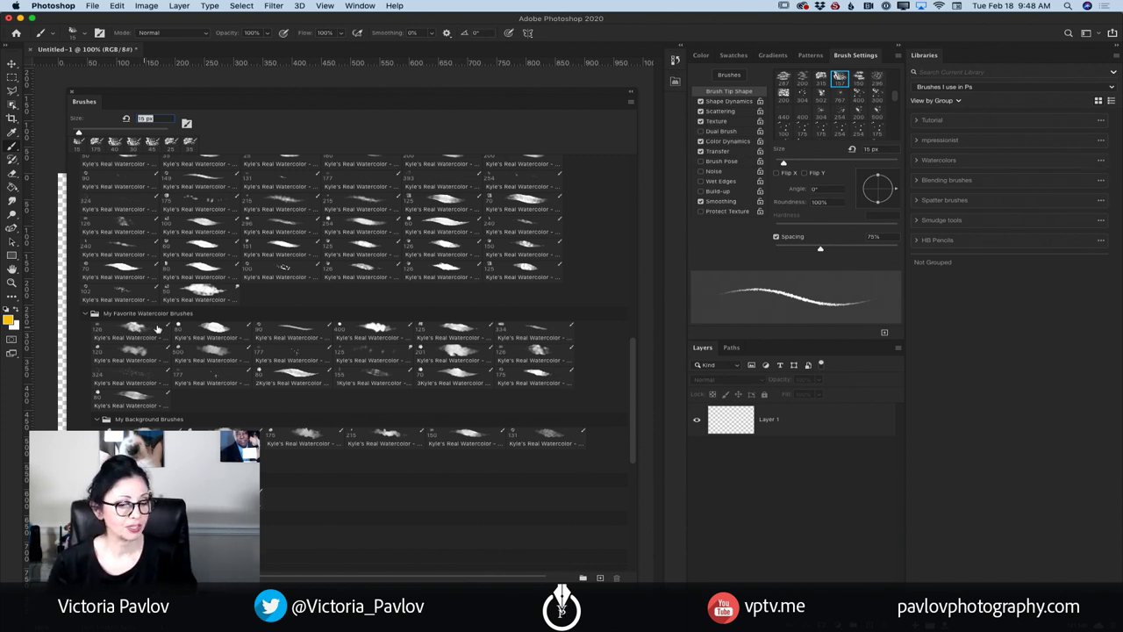
Create a new brush group named "Painting Class"
{"action": "scroll", "coordinate": [438, 515], "scroll_direction": "up", "scroll_amount": 2}
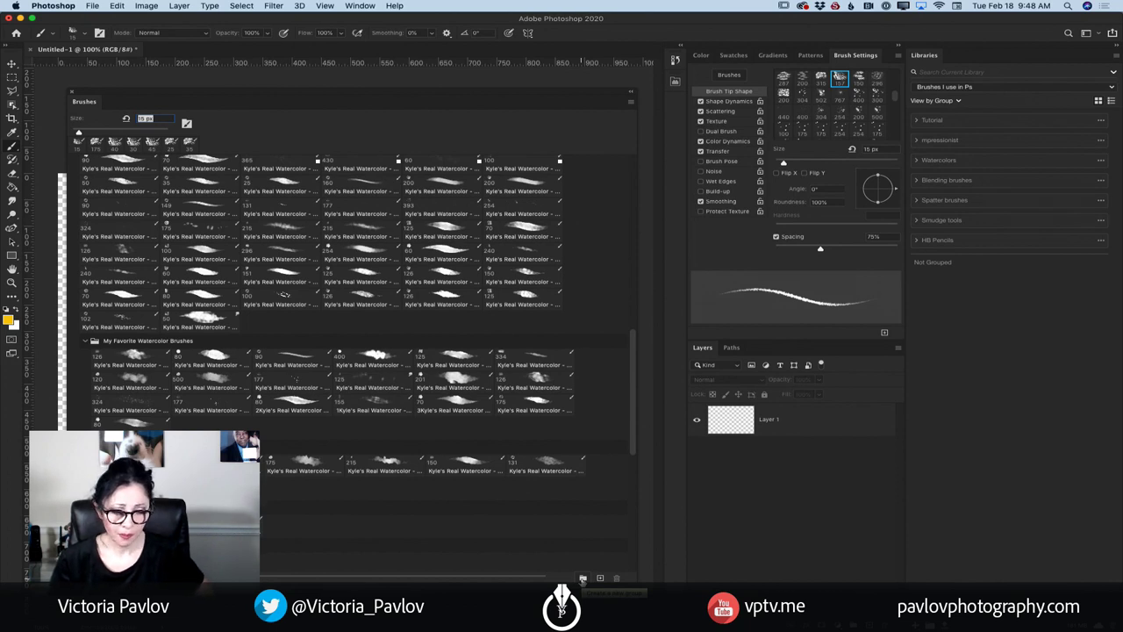
{"action": "left_click", "coordinate": [582, 578]}
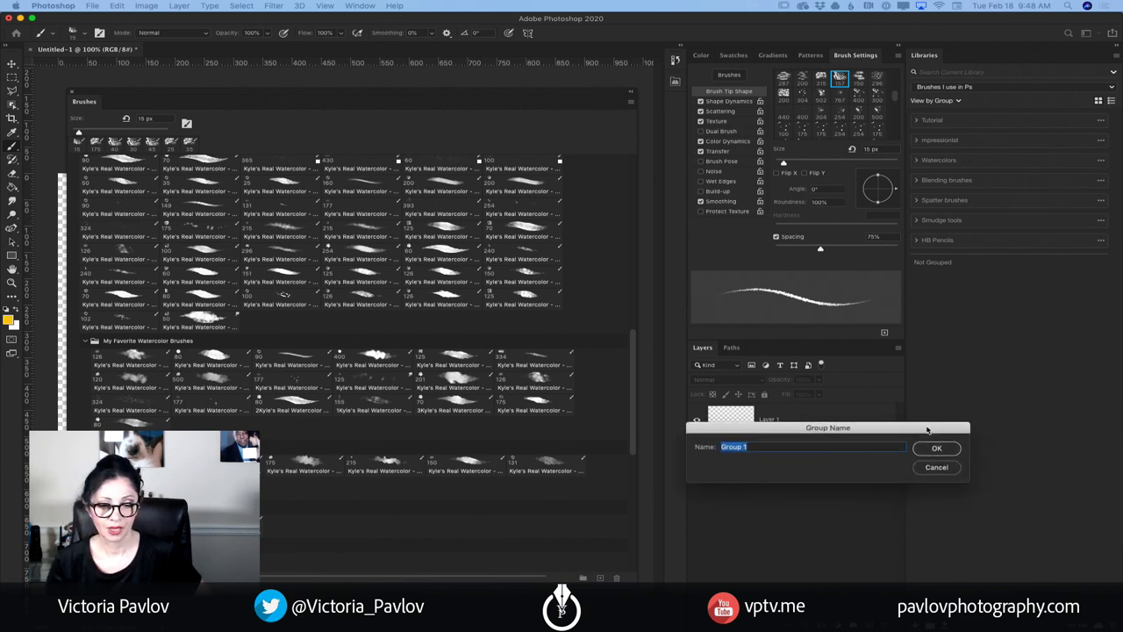
{"action": "left_click_drag", "start_coordinate": [931, 412], "coordinate": [602, 412]}
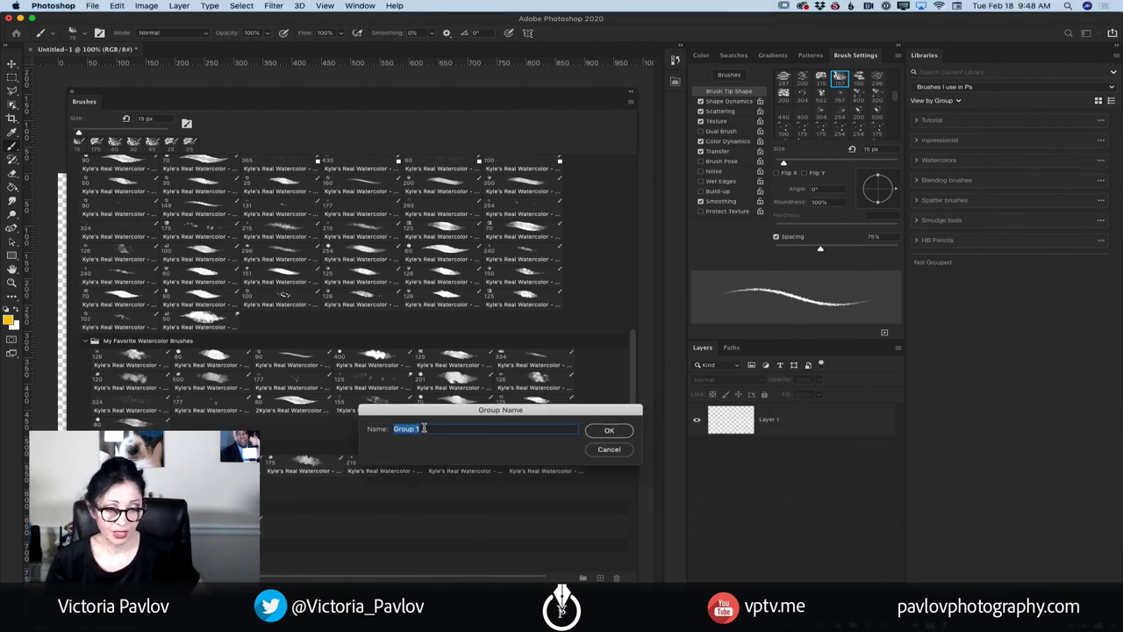
{"action": "type", "text": "Painting"}
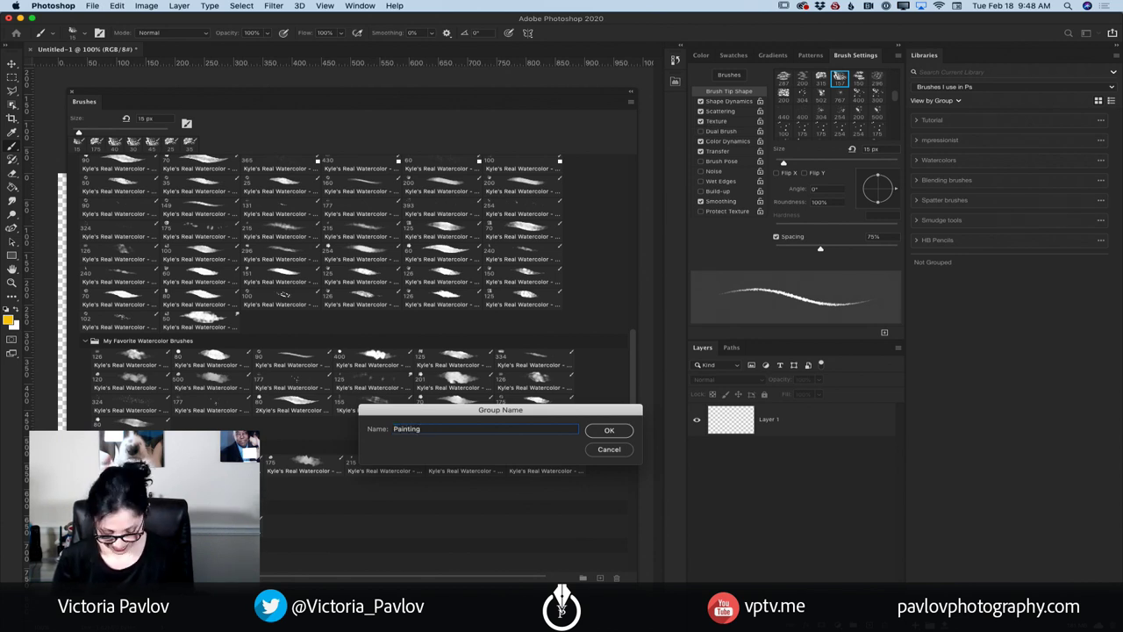
{"action": "type", "text": " Class"}
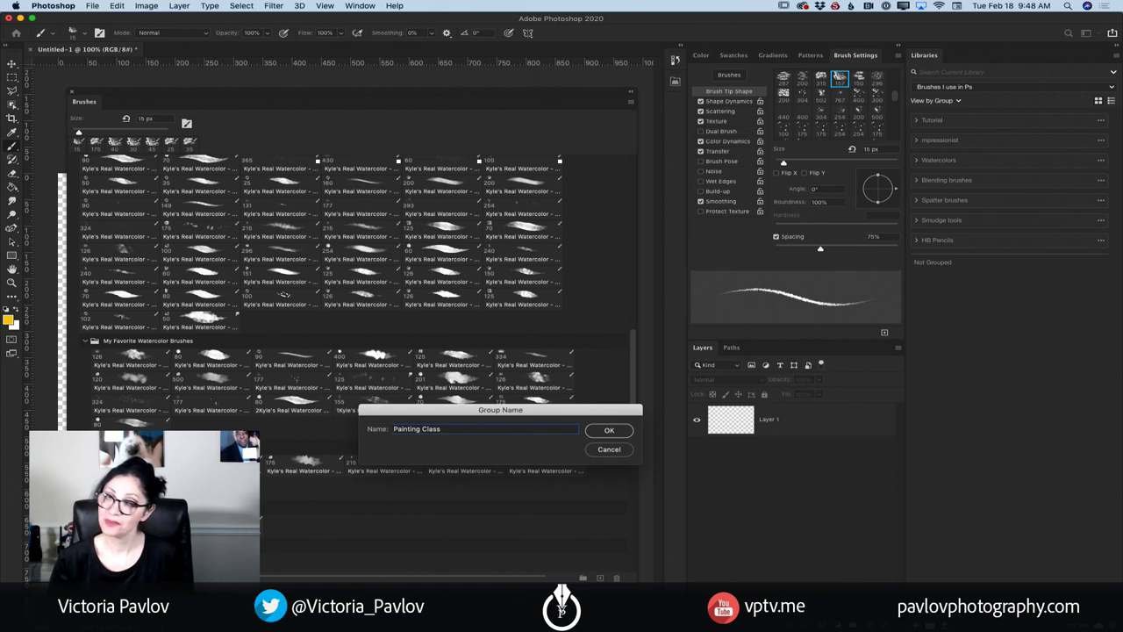
{"action": "left_click", "coordinate": [605, 432]}
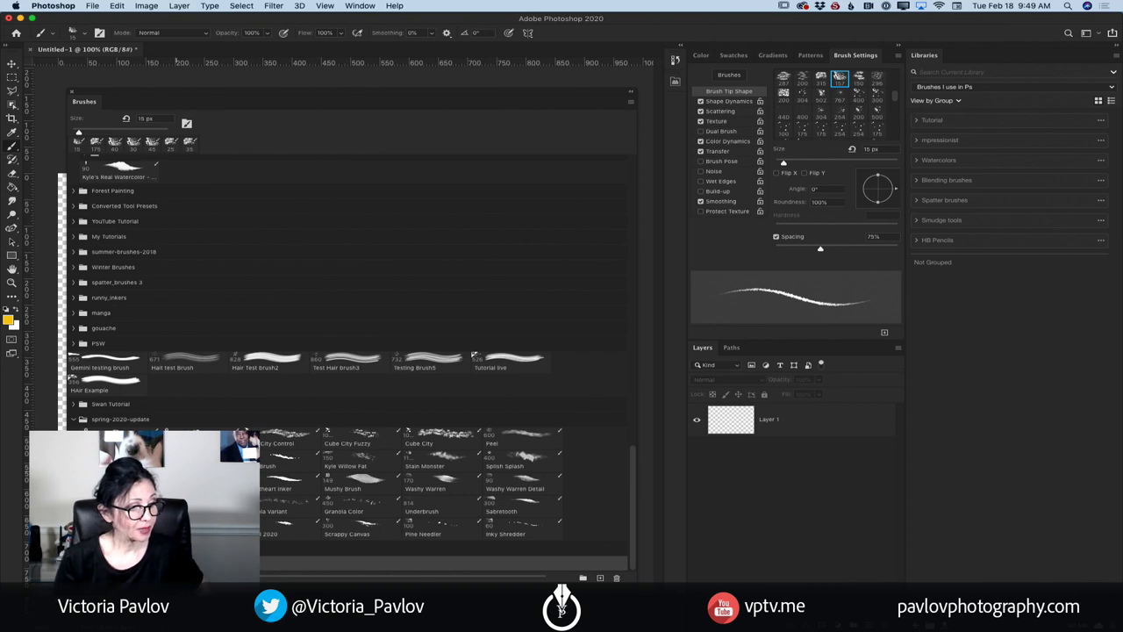
Select the 800 px brush tip among the available brush tips
{"action": "scroll", "coordinate": [833, 101], "scroll_direction": "up", "scroll_amount": 2}
{"action": "left_click", "coordinate": [839, 129]}
{"action": "left_click", "coordinate": [877, 111]}
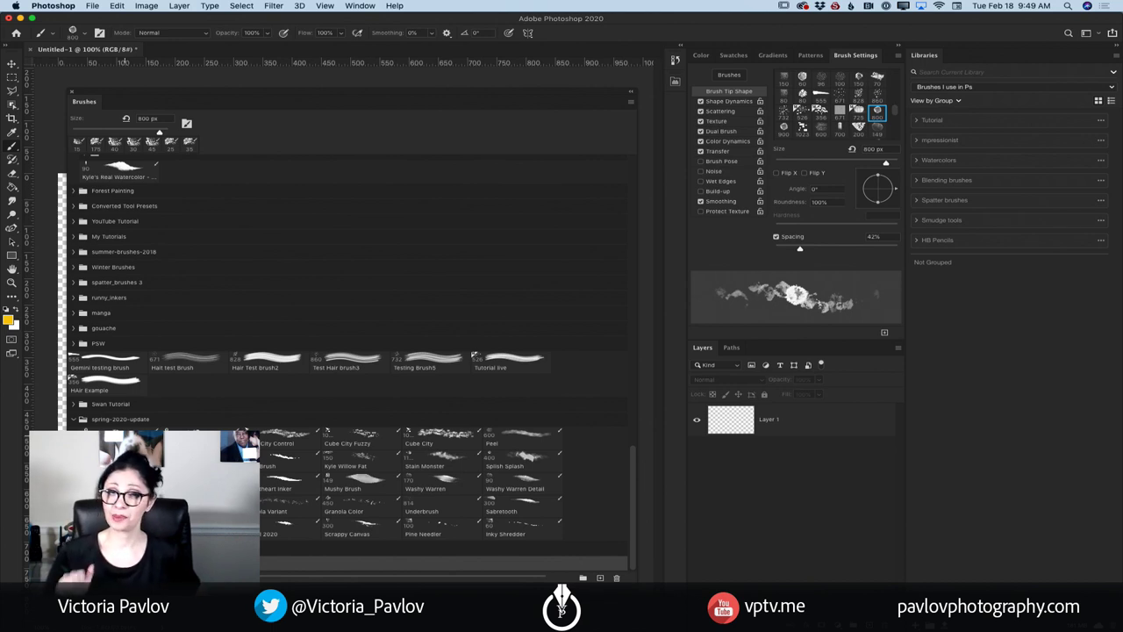
Preview a 15 px brush tip, followed by the Chisel 2020, Scrappy Canvas and Inky Shredder brushes in the spring-2020-update group
{"action": "scroll", "coordinate": [834, 101], "scroll_direction": "up", "scroll_amount": 2}
{"action": "left_click", "coordinate": [840, 77]}
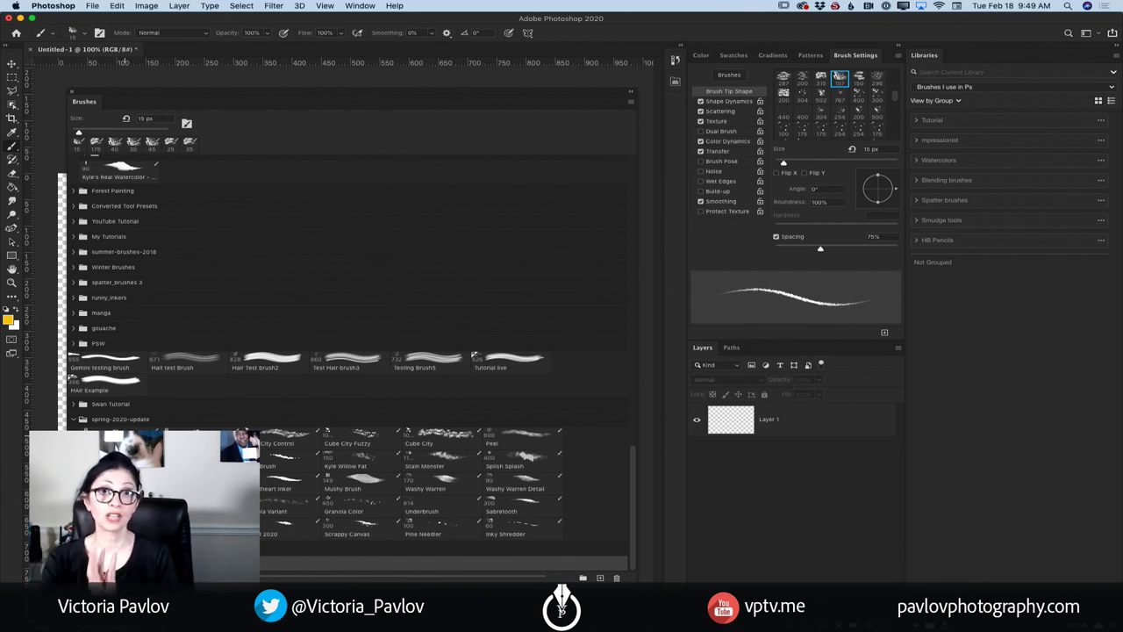
{"action": "left_click", "coordinate": [287, 530]}
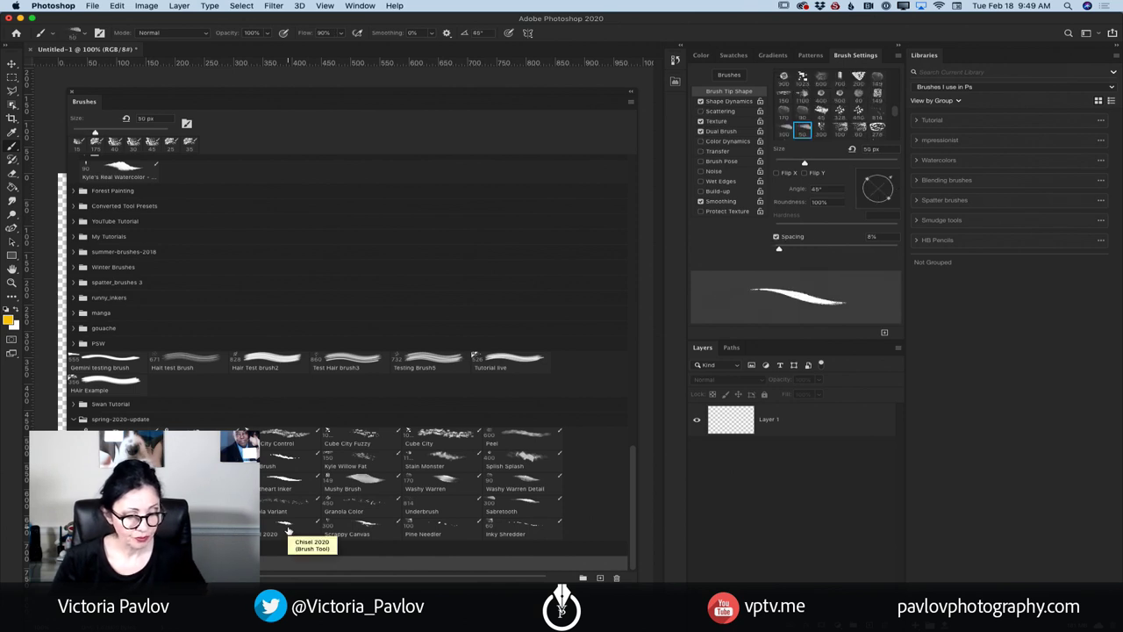
{"action": "left_click", "coordinate": [345, 530]}
{"action": "left_click", "coordinate": [502, 530]}
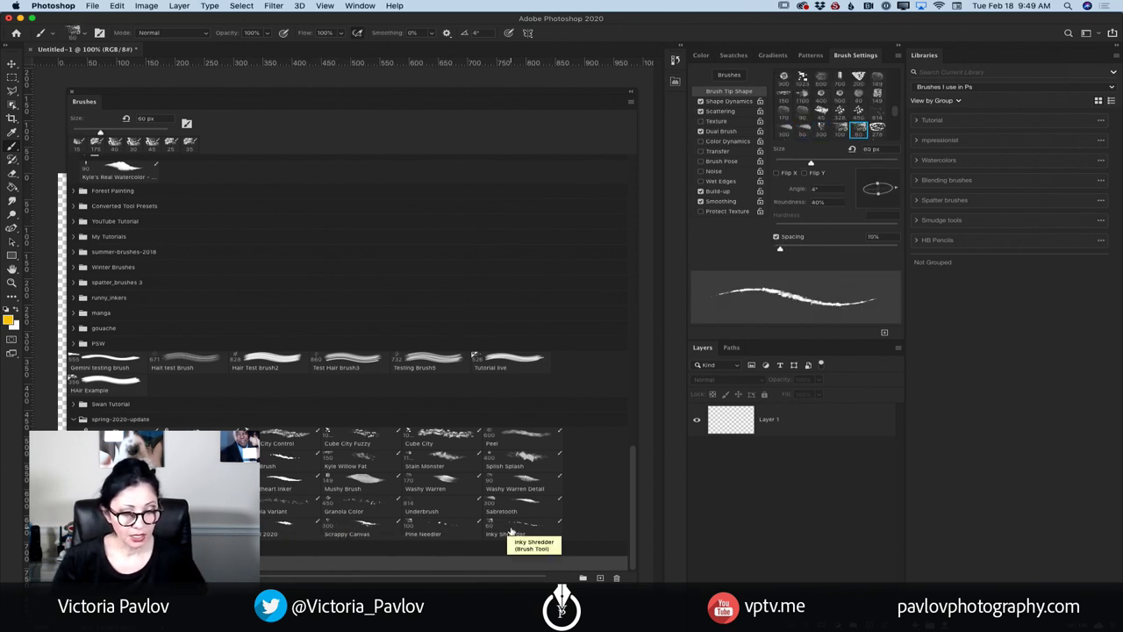
Move the Inky Shredder brush and the 328 px speckled brush from spring-2020-update into the Painting Class group
{"action": "left_click", "coordinate": [511, 529]}
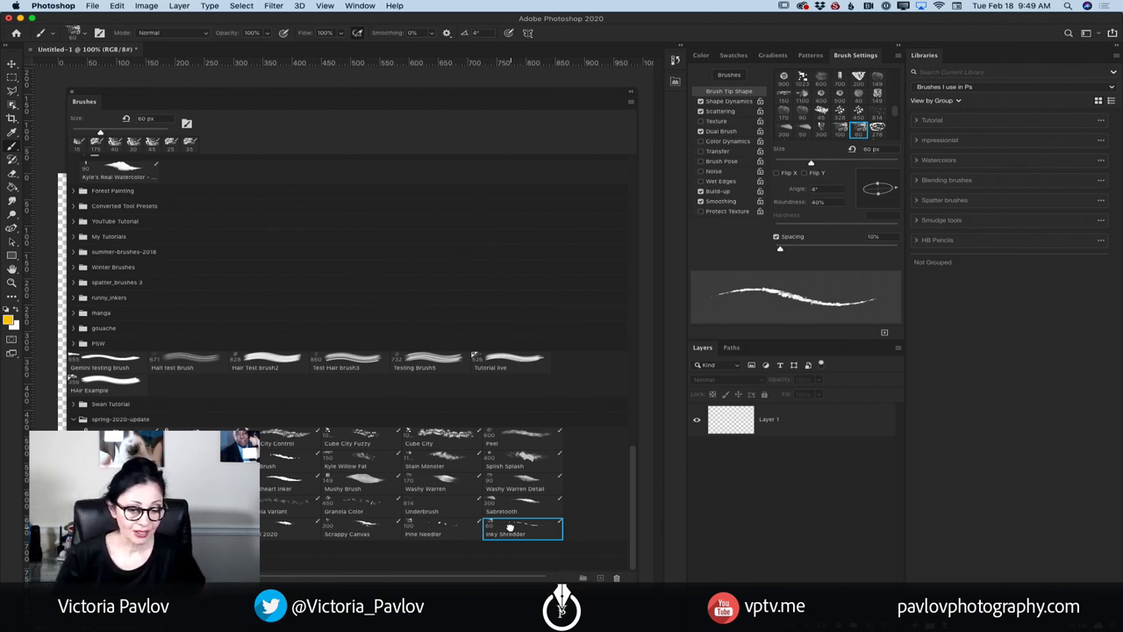
{"action": "mouse_move", "coordinate": [510, 526]}
{"action": "left_mouse_down"}
{"action": "mouse_move", "coordinate": [371, 526]}
{"action": "mouse_move", "coordinate": [439, 565]}
{"action": "left_mouse_up"}
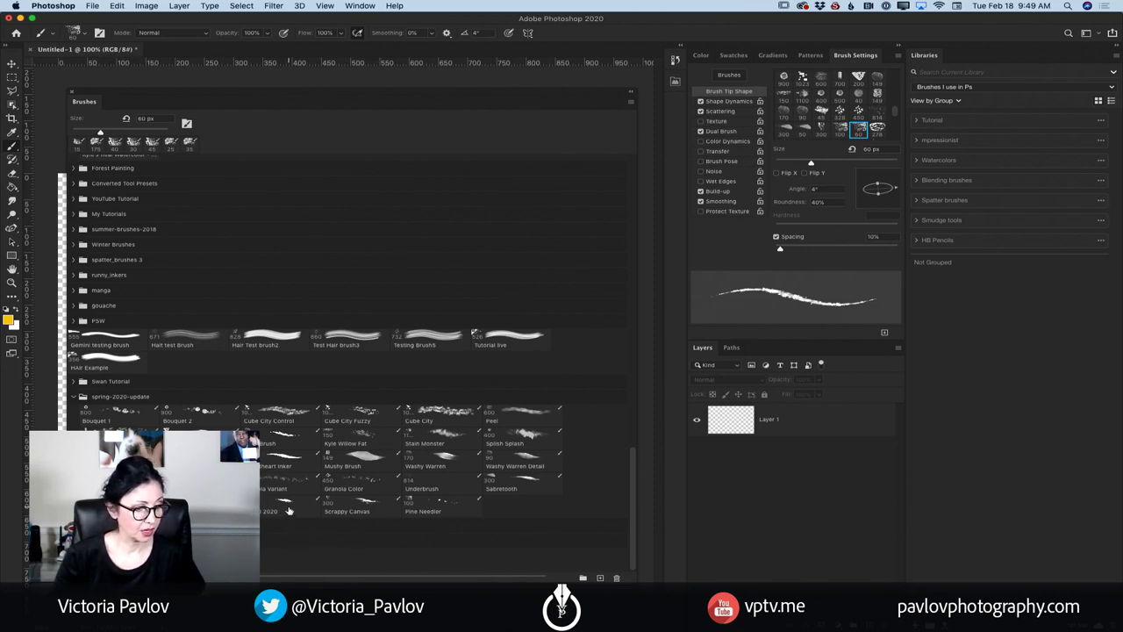
{"action": "left_click", "coordinate": [176, 540]}
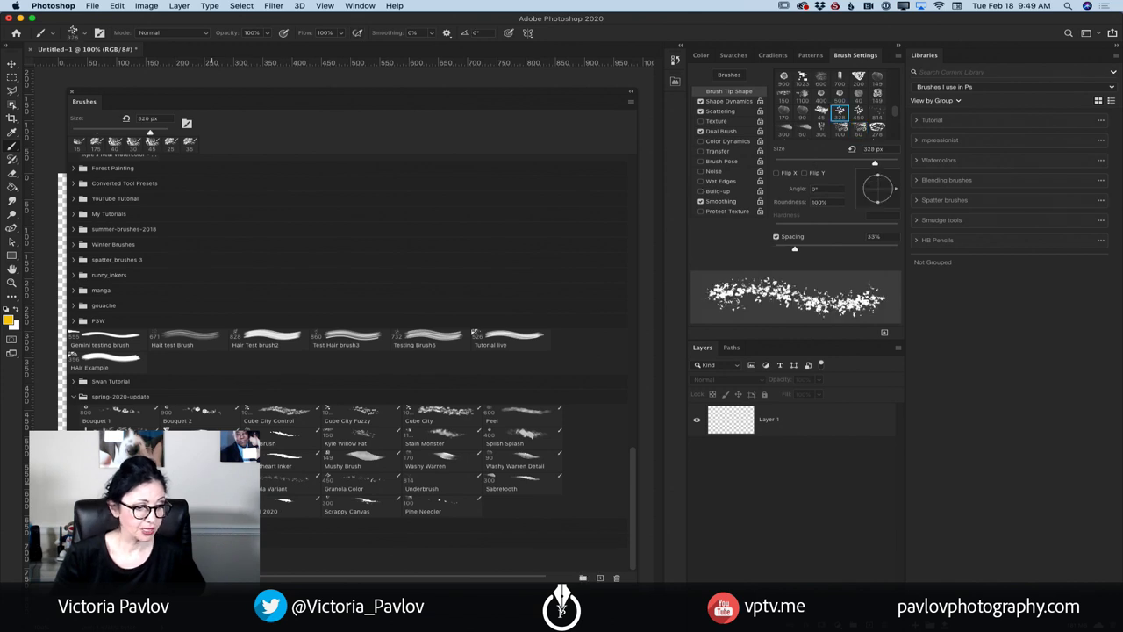
{"action": "left_click_drag", "start_coordinate": [175, 540], "coordinate": [176, 571]}
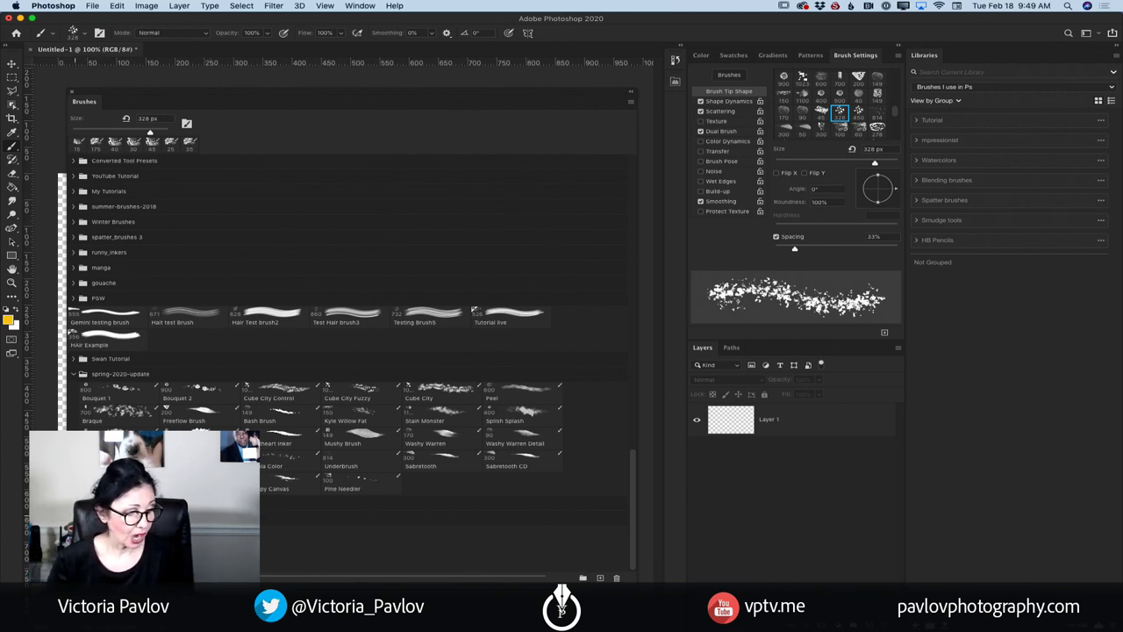
Create a new brush group named "Painting Class Background"
{"action": "scroll", "coordinate": [334, 368], "scroll_direction": "up", "scroll_amount": 1}
{"action": "left_click", "coordinate": [582, 577]}
{"action": "scroll", "coordinate": [347, 369], "scroll_direction": "up", "scroll_amount": 1}
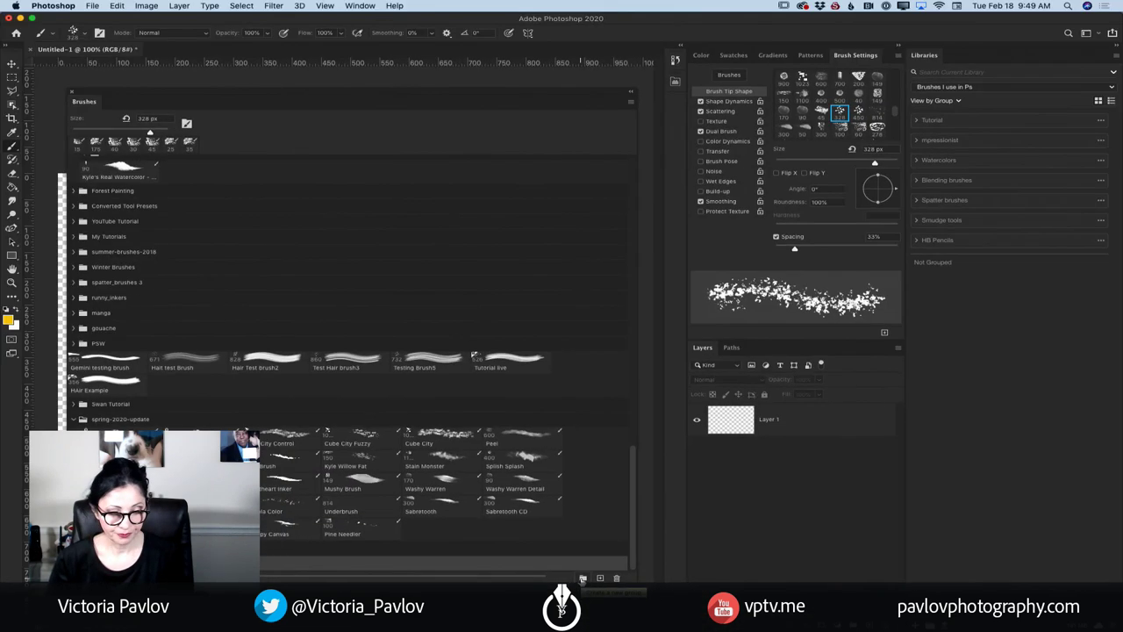
{"action": "left_click", "coordinate": [586, 576]}
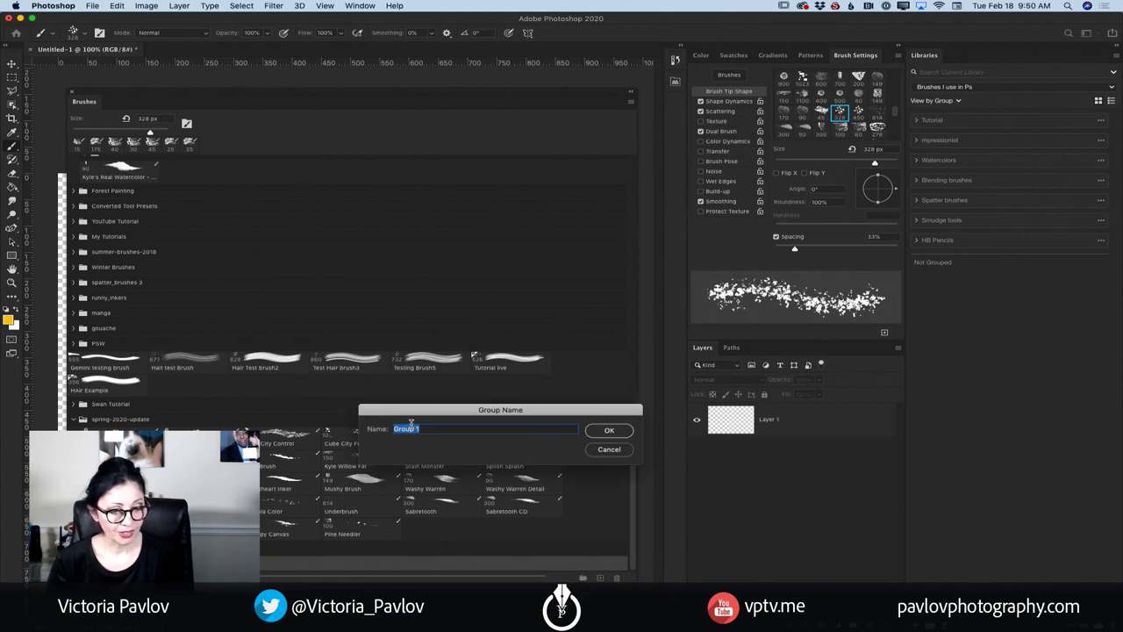
{"action": "type", "text": "Painting"}
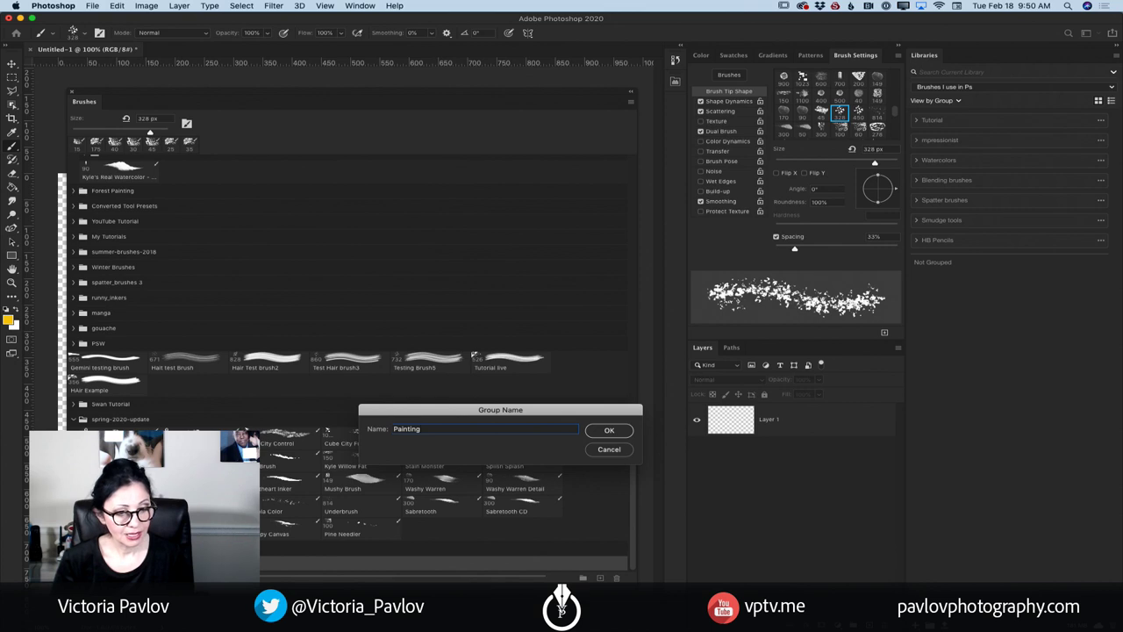
{"action": "type", "text": " Class "}
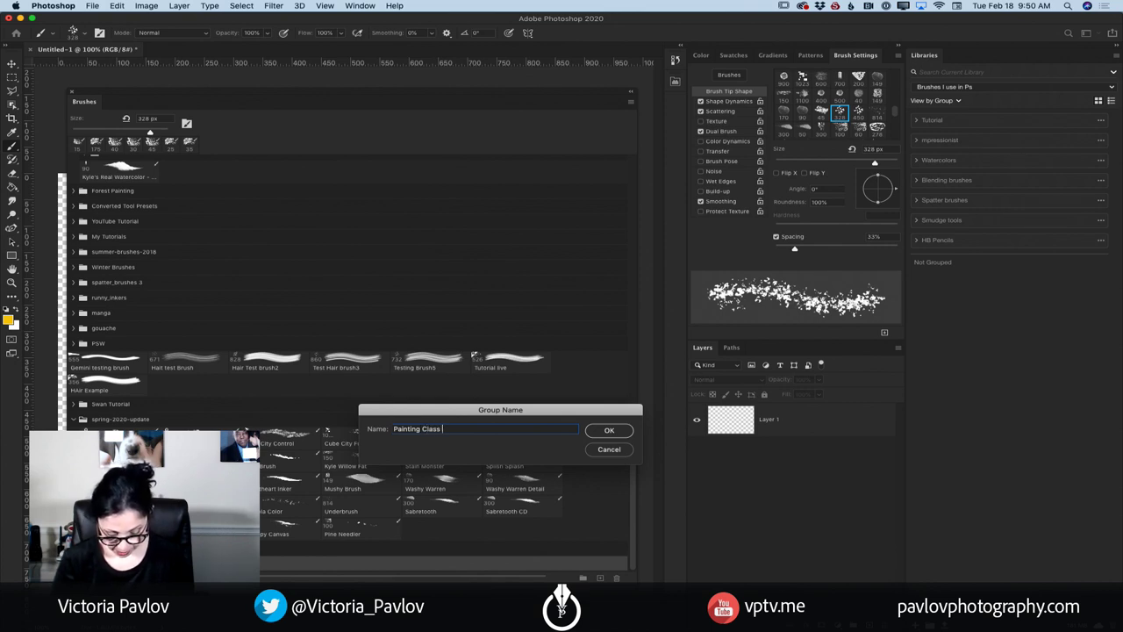
{"action": "type", "text": "Back"}
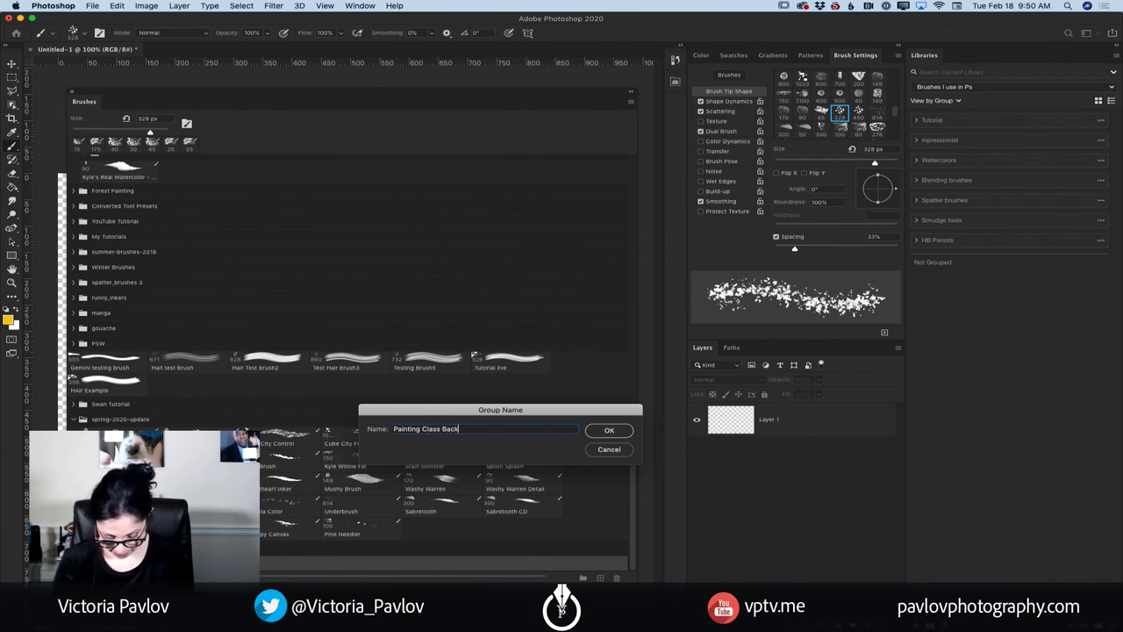
{"action": "type", "text": "ground"}
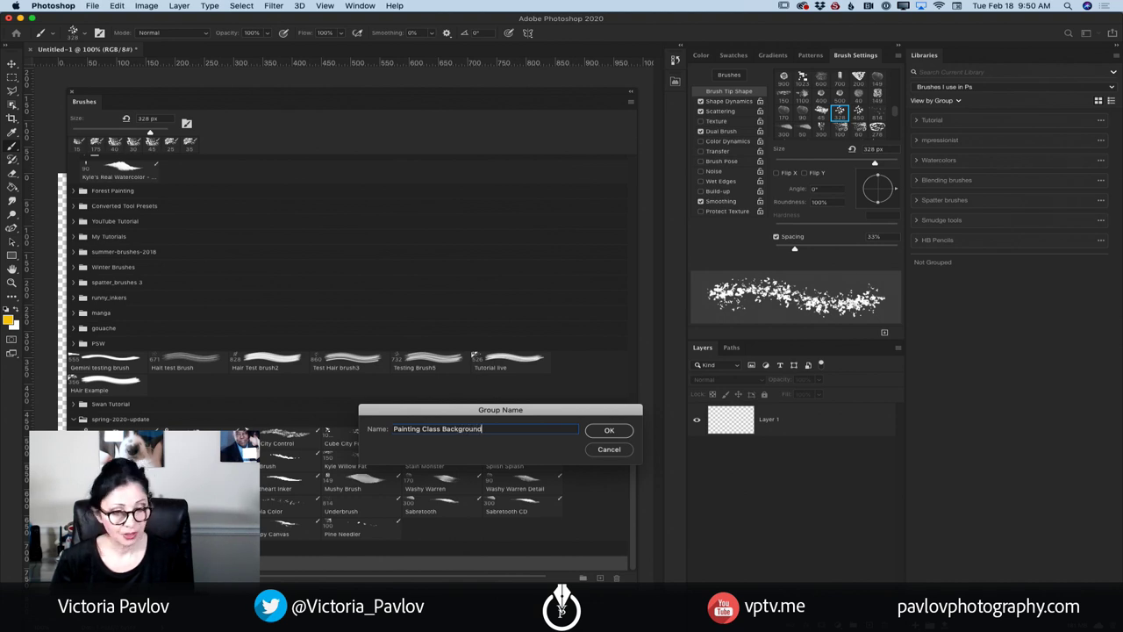
{"action": "left_click", "coordinate": [609, 430]}
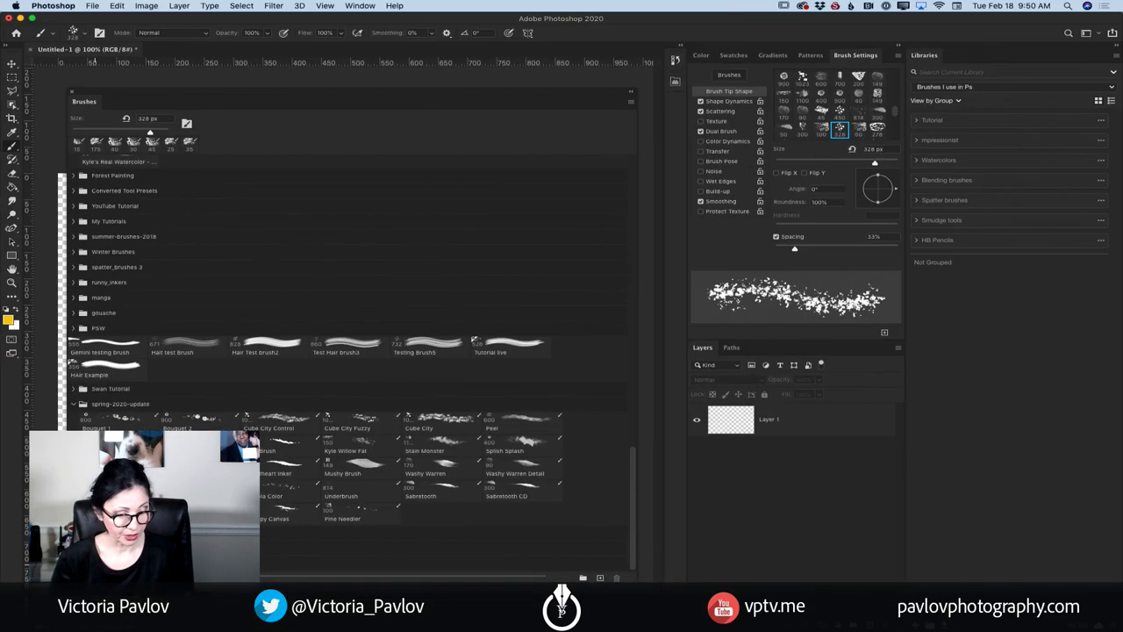
Move the Scrappy Canvas and Pine Needler brushes from spring-2020-update into the Painting Class Background group
{"action": "left_click", "coordinate": [275, 518]}
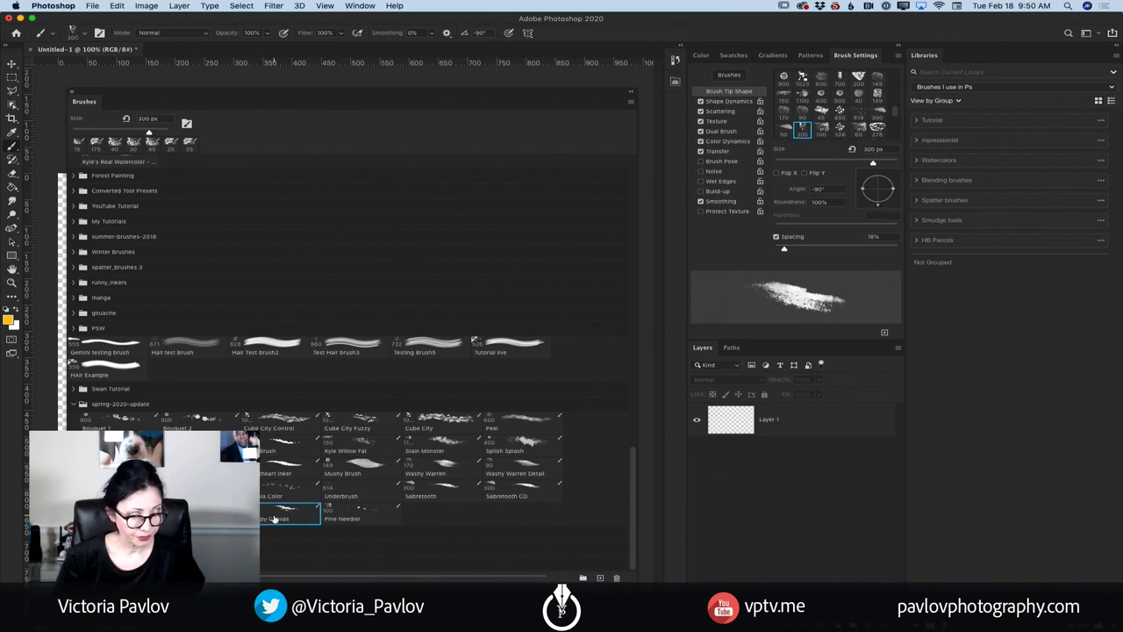
{"action": "mouse_move", "coordinate": [274, 519]}
{"action": "left_mouse_down"}
{"action": "mouse_move", "coordinate": [350, 570]}
{"action": "mouse_move", "coordinate": [615, 577]}
{"action": "left_mouse_up"}
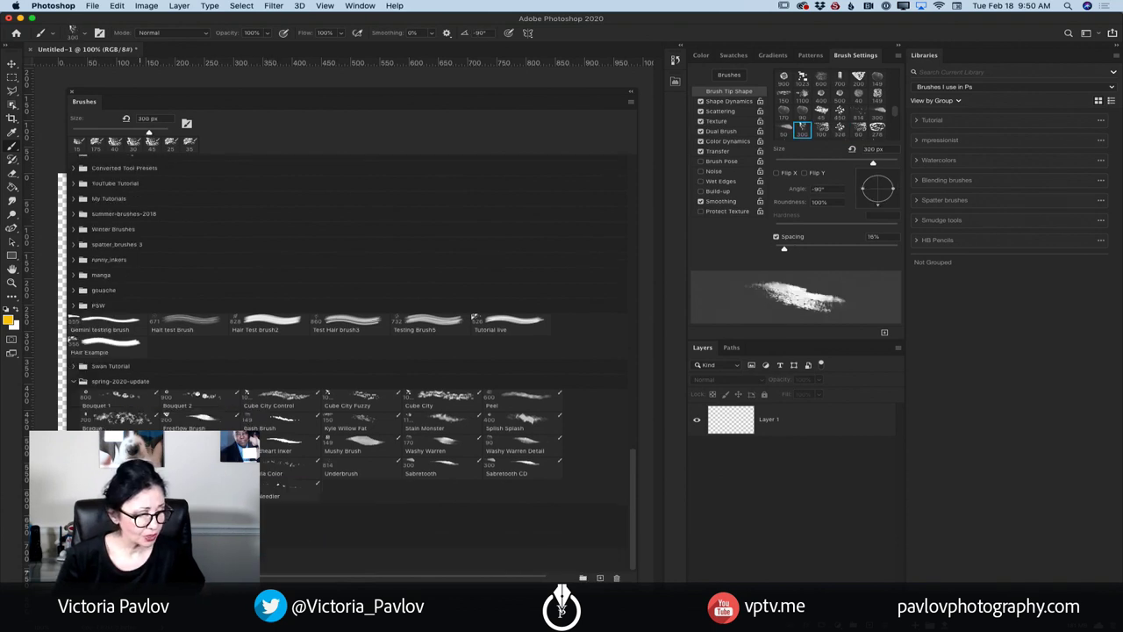
{"action": "left_click_drag", "start_coordinate": [272, 496], "coordinate": [616, 577]}
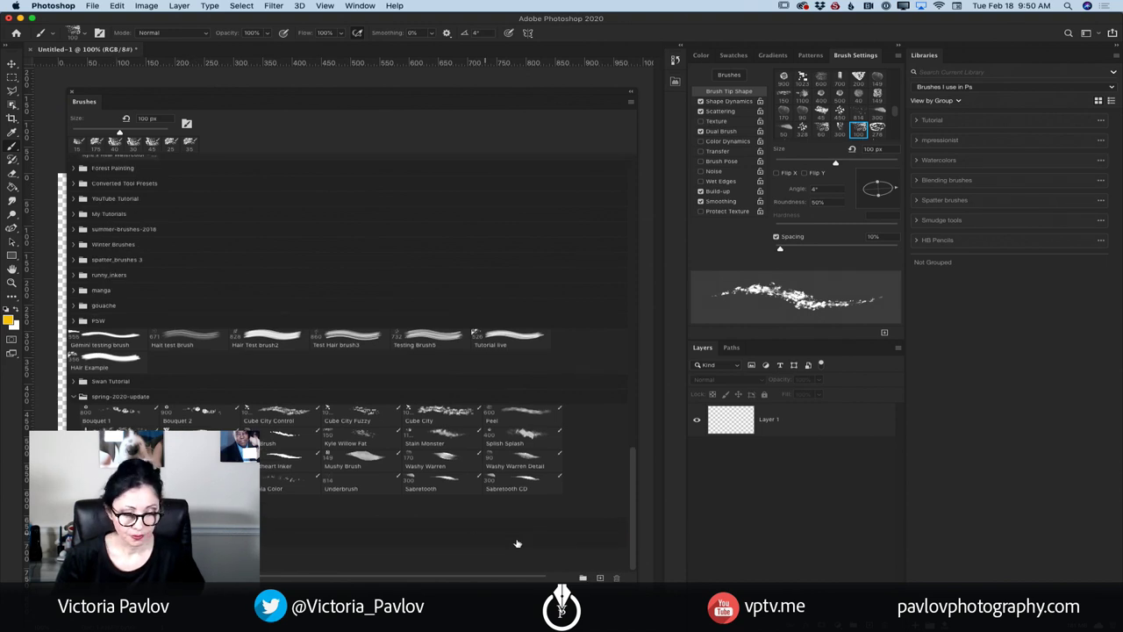
{"action": "scroll", "coordinate": [425, 562], "scroll_direction": "up", "scroll_amount": 2}
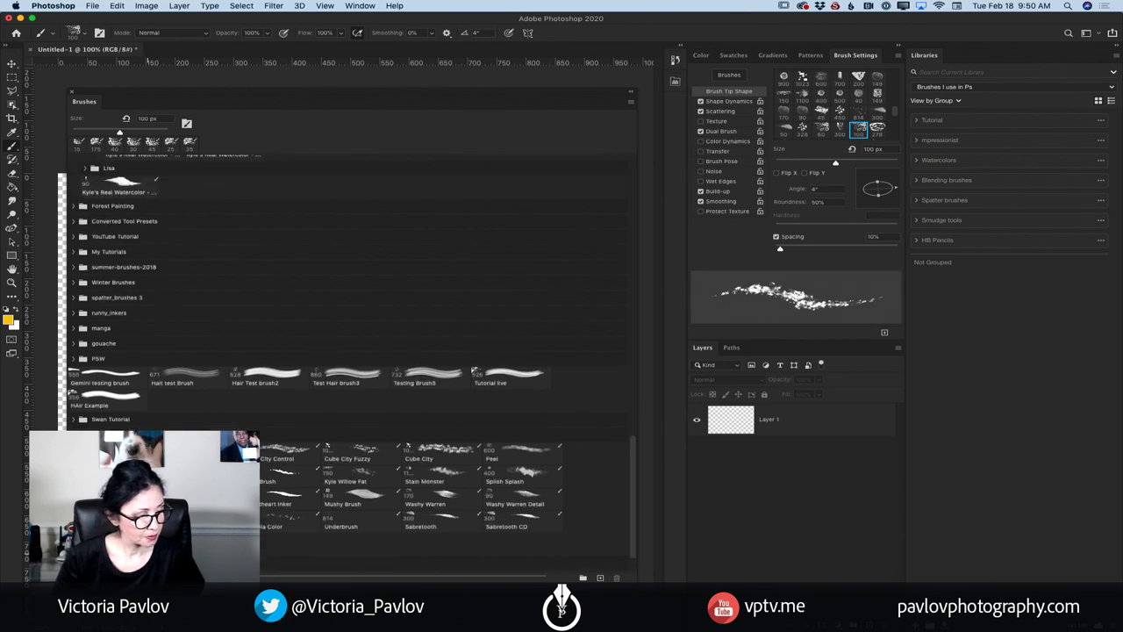
{"action": "scroll", "coordinate": [425, 561], "scroll_direction": "down", "scroll_amount": 2}
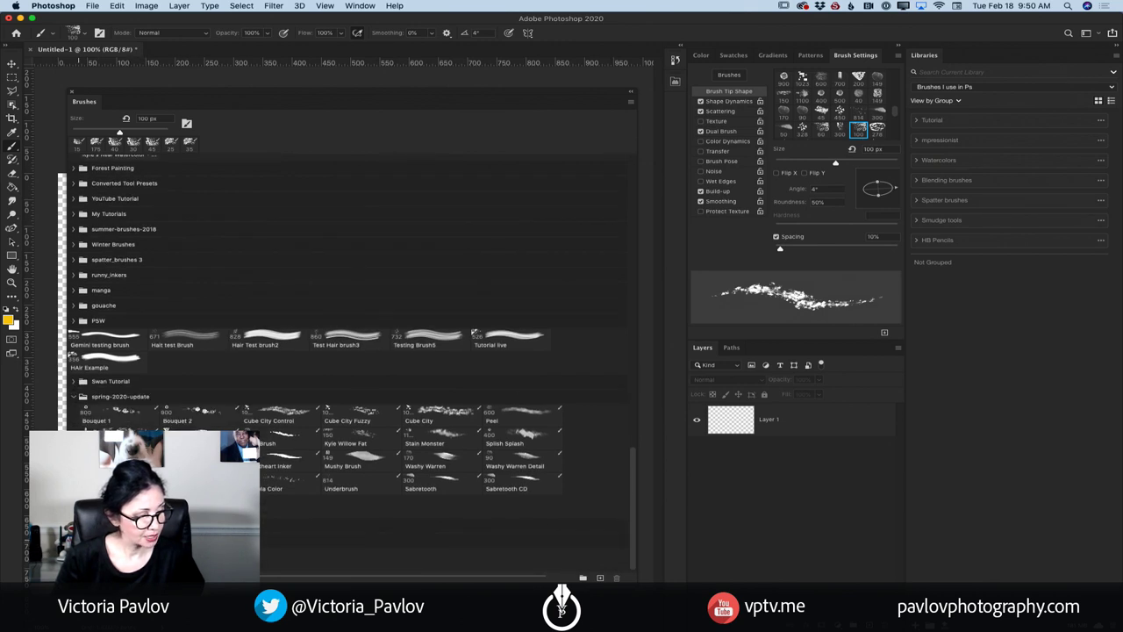
{"action": "scroll", "coordinate": [315, 307], "scroll_direction": "down", "scroll_amount": 2}
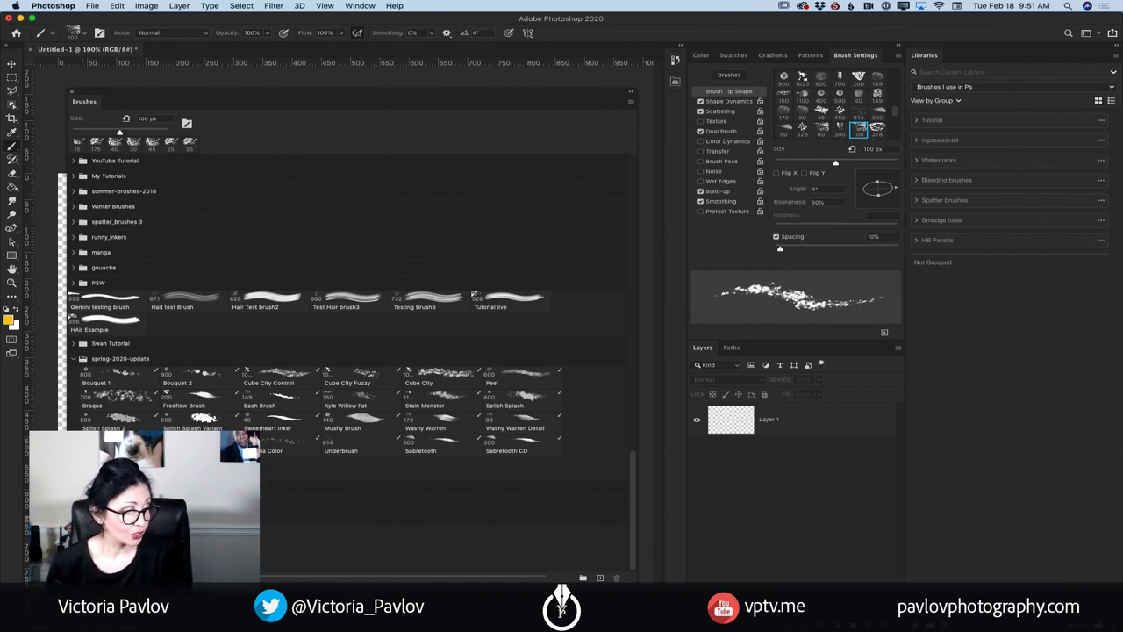
{"action": "scroll", "coordinate": [351, 324], "scroll_direction": "up", "scroll_amount": 2}
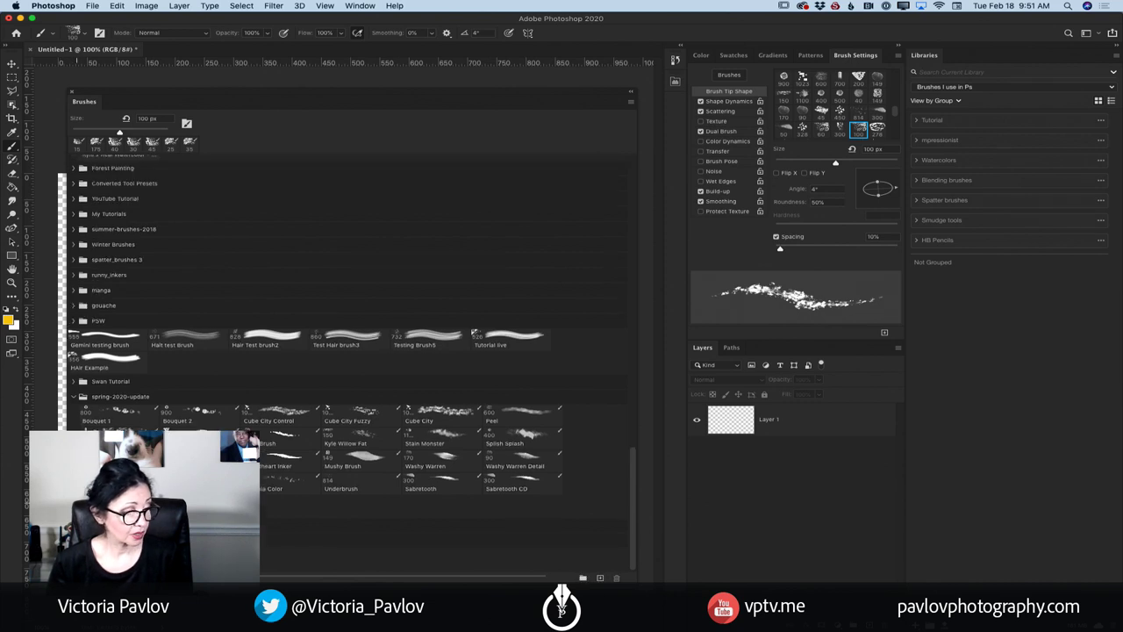